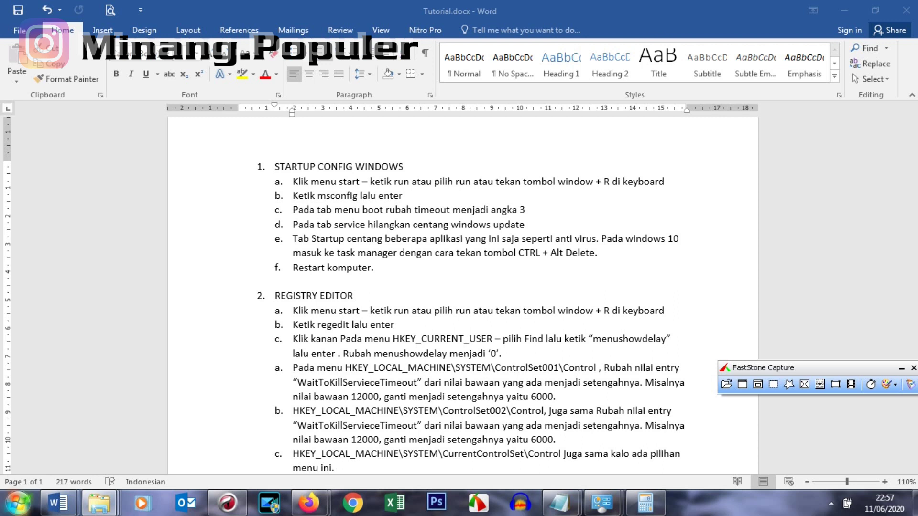
pyautogui.press('super')
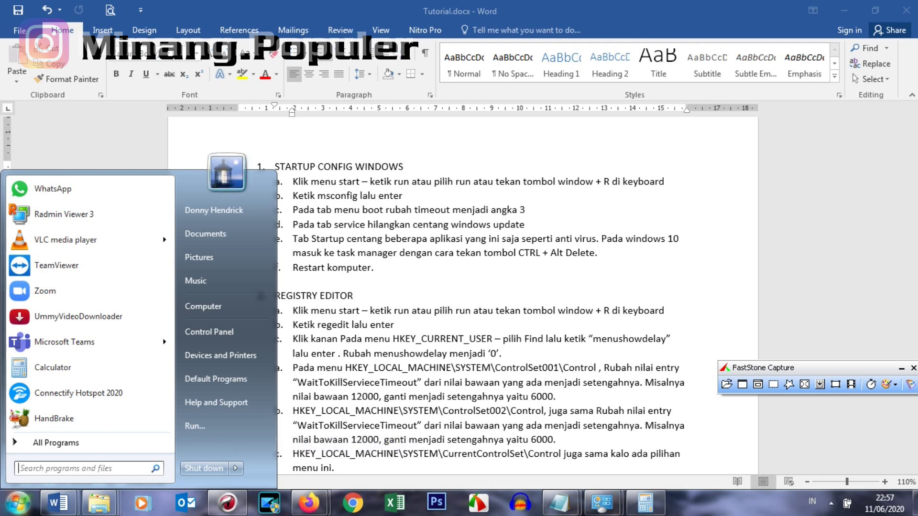
pyautogui.write('run')
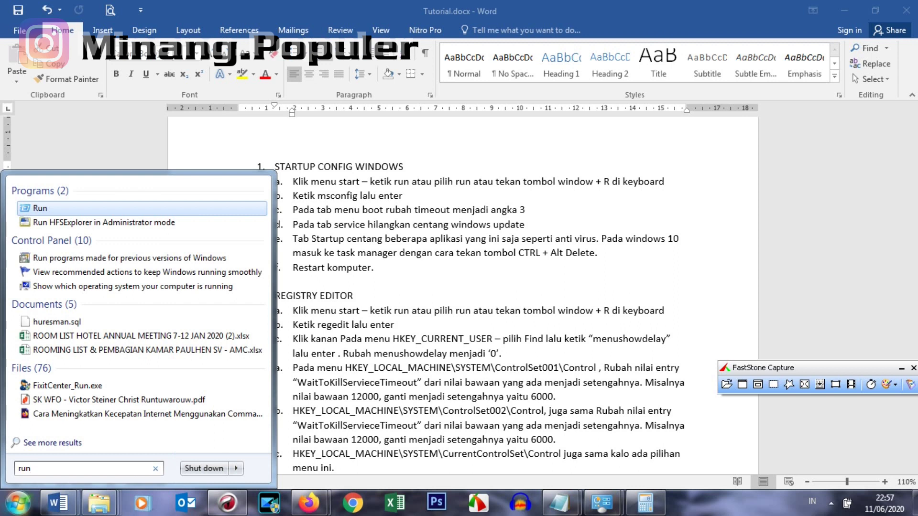
pyautogui.press('Down')
pyautogui.press('Up')
pyautogui.press('Return')
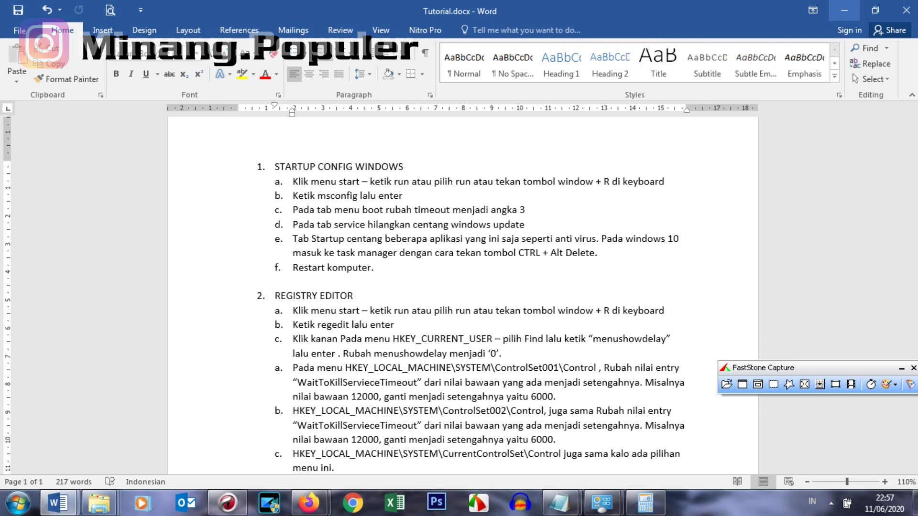
# Open System Configuration by running msconfig from the Windows Run dialog.
pyautogui.press('super+r')
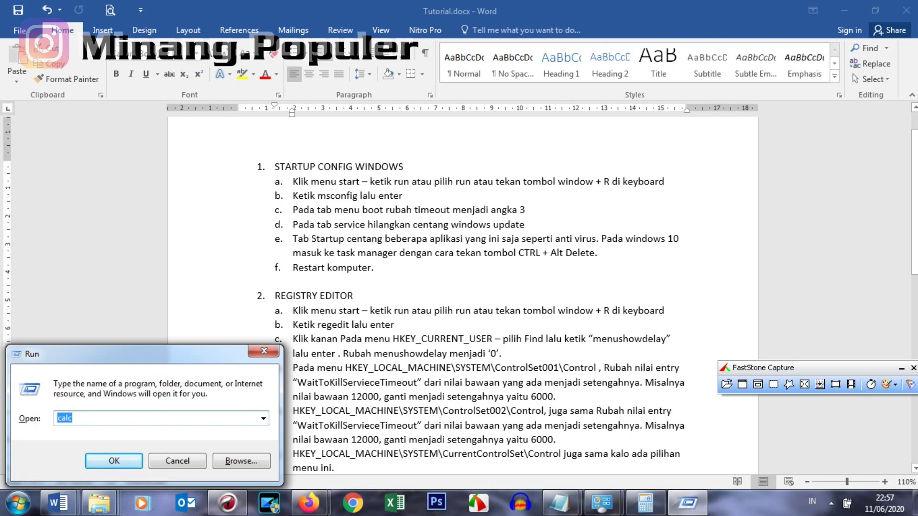
pyautogui.write('msconfig')
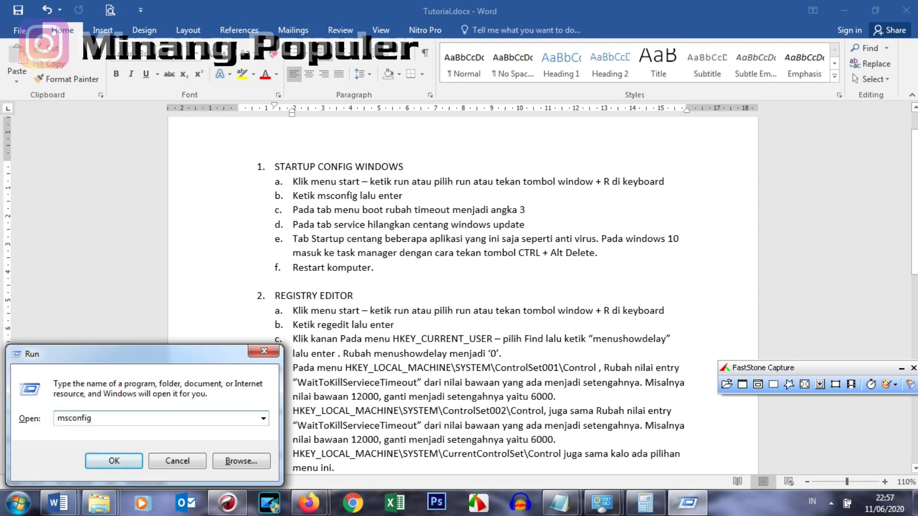
pyautogui.press('Return')
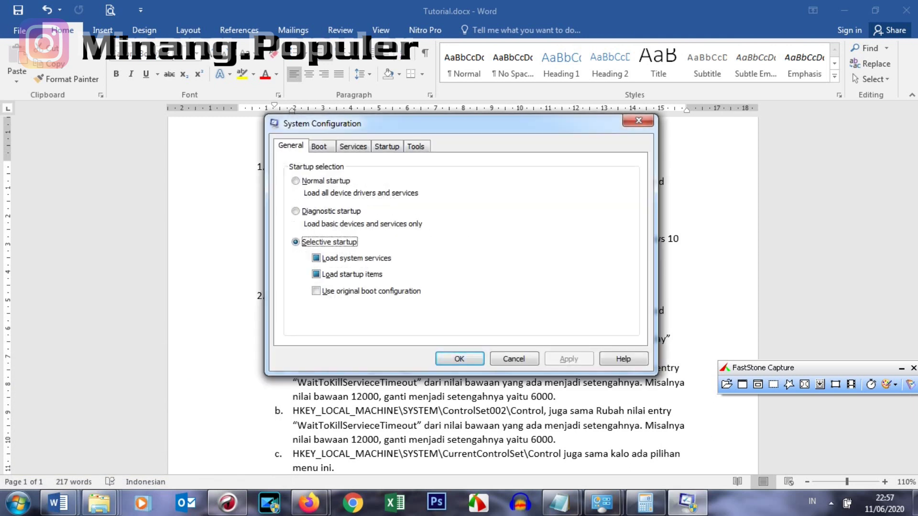
# Set the boot timeout to 3 seconds in the boot settings of System Configuration.
pyautogui.moveTo(444, 124); pyautogui.dragTo(406, 291)
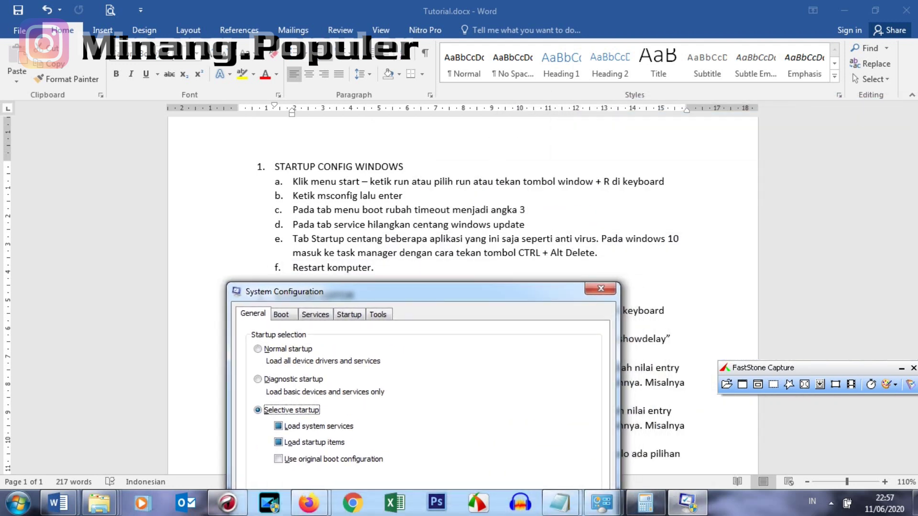
pyautogui.moveTo(407, 291); pyautogui.dragTo(456, 107)
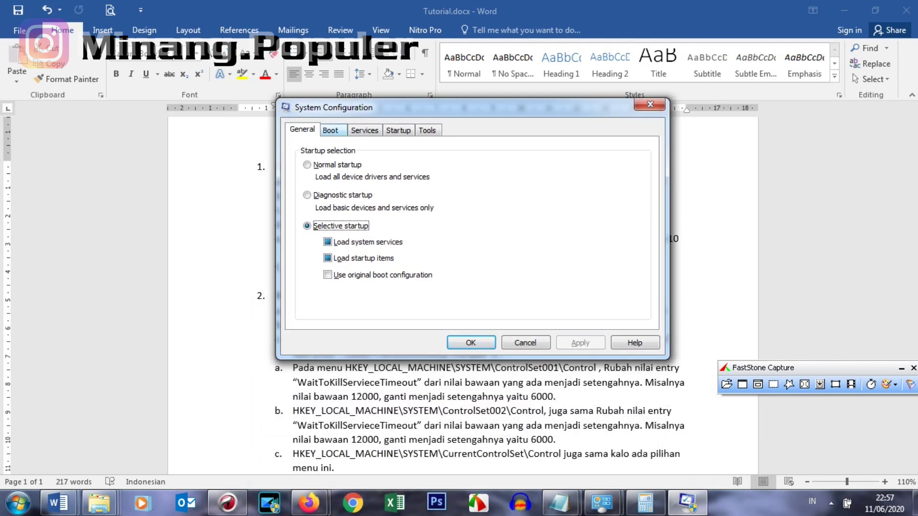
pyautogui.click(331, 130)
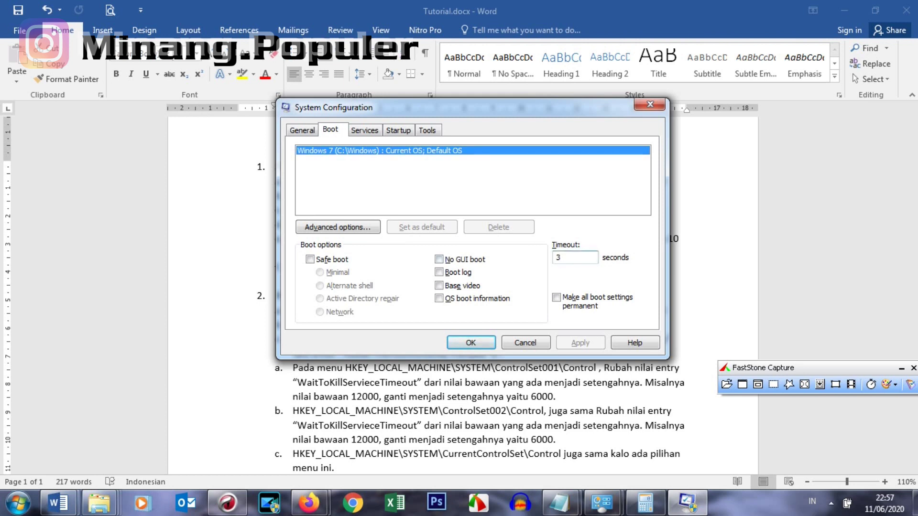
pyautogui.write('0')
pyautogui.press('BackSpace')
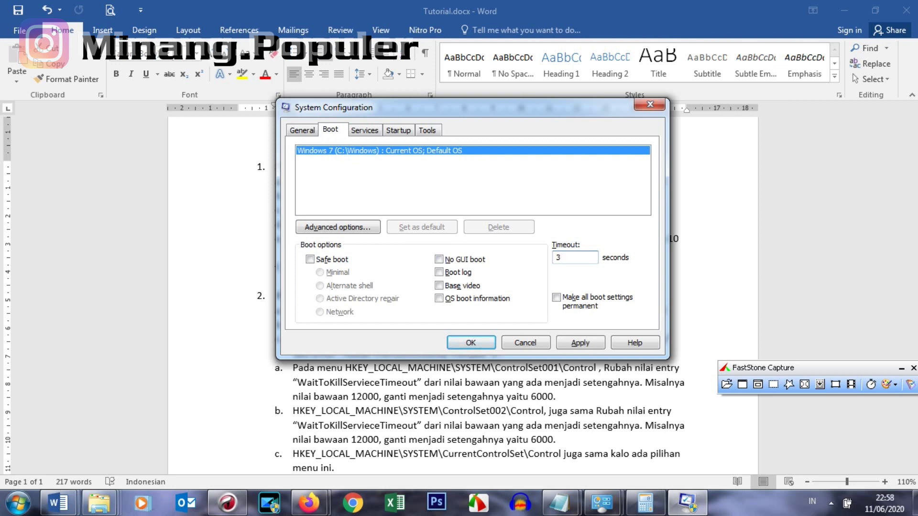
pyautogui.moveTo(471, 108); pyautogui.dragTo(478, 312)
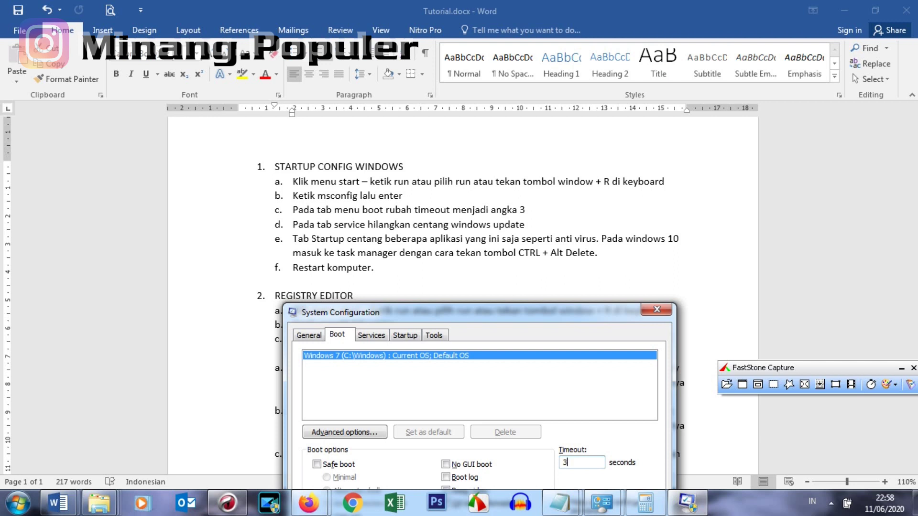
pyautogui.moveTo(477, 313); pyautogui.dragTo(387, 145)
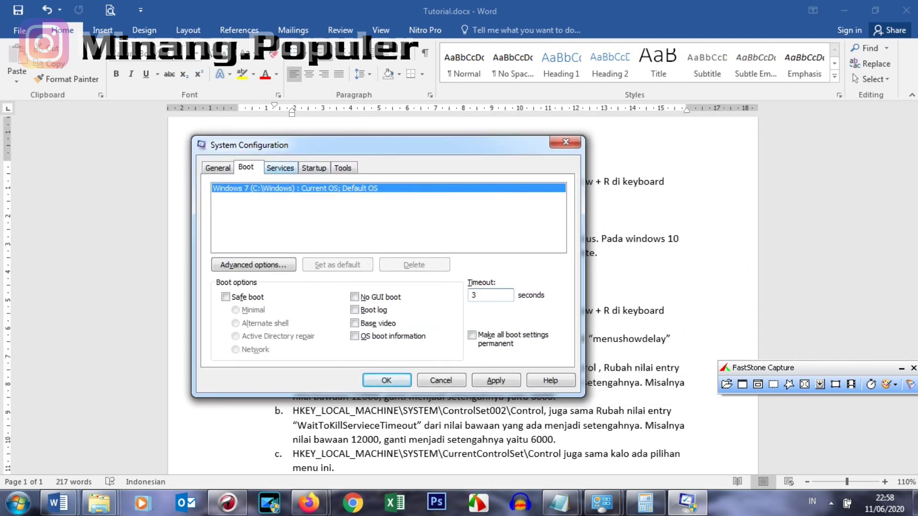
# Find the Windows Update service in the services list and select its entry.
pyautogui.click(281, 168)
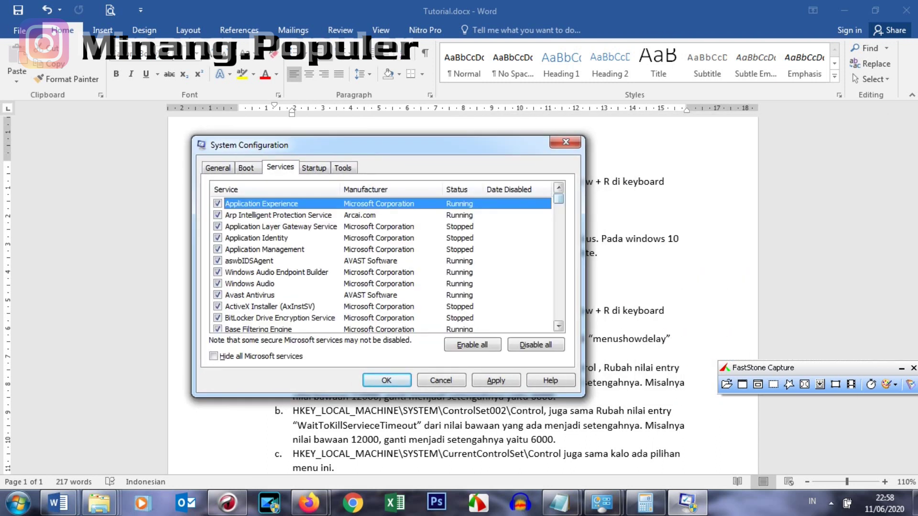
pyautogui.scroll(-15, 382, 263)
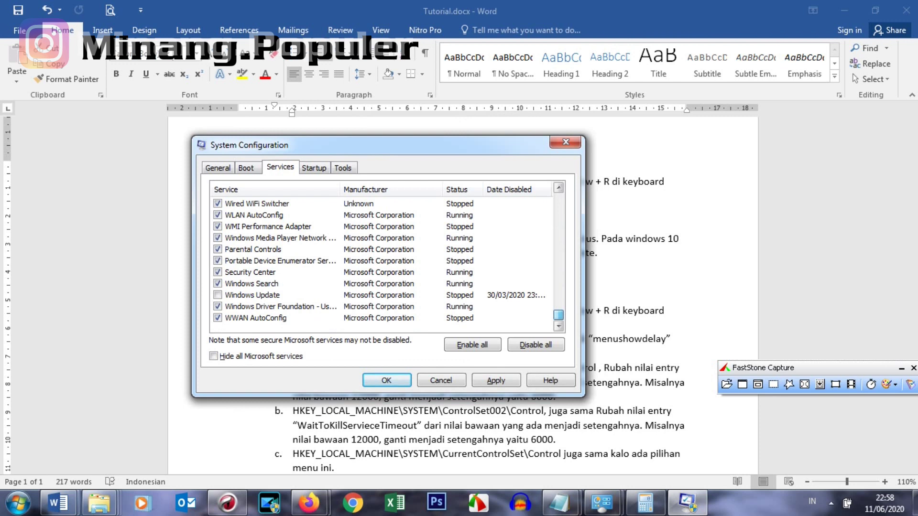
pyautogui.click(253, 295)
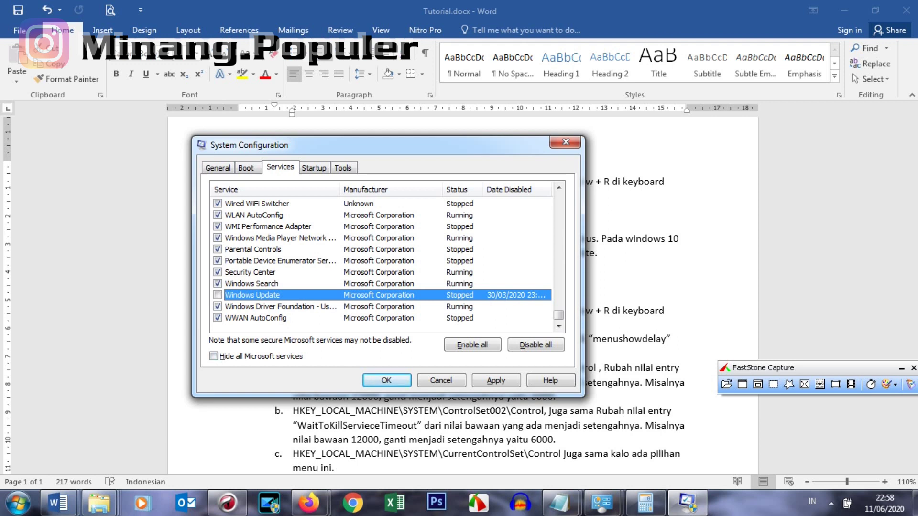
# Hide all Microsoft services to review the third-party ones, and show the full services list again.
pyautogui.click(213, 356)
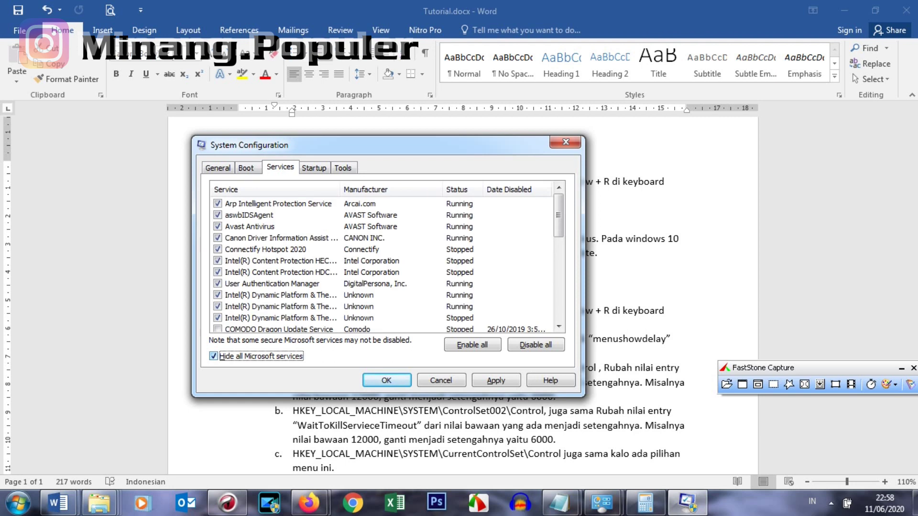
pyautogui.scroll(-7, 383, 265)
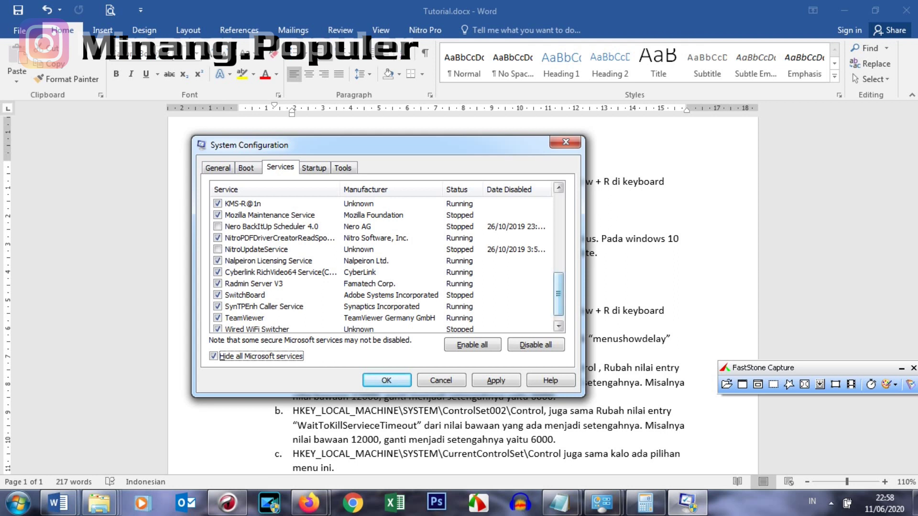
pyautogui.scroll(-1, 388, 266)
pyautogui.scroll(1, 387, 266)
pyautogui.scroll(1, 387, 266)
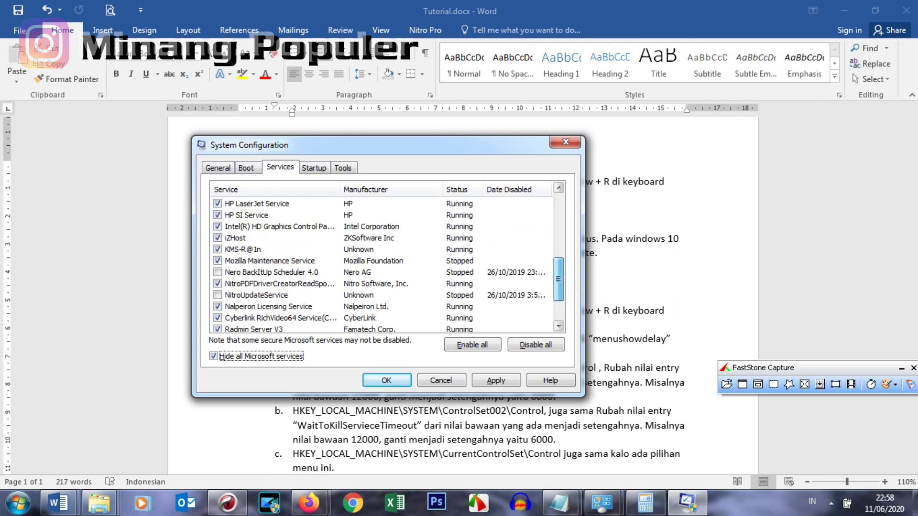
pyautogui.scroll(2, 387, 266)
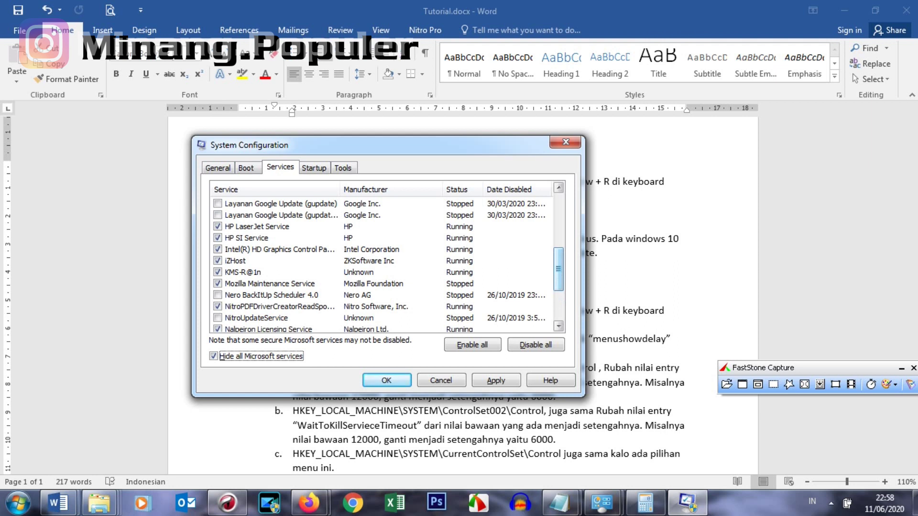
pyautogui.scroll(1, 387, 266)
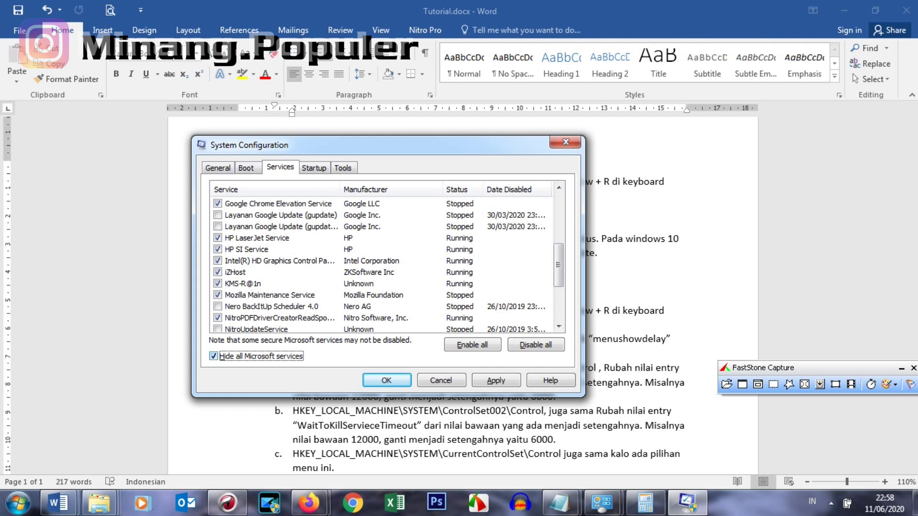
pyautogui.click(214, 356)
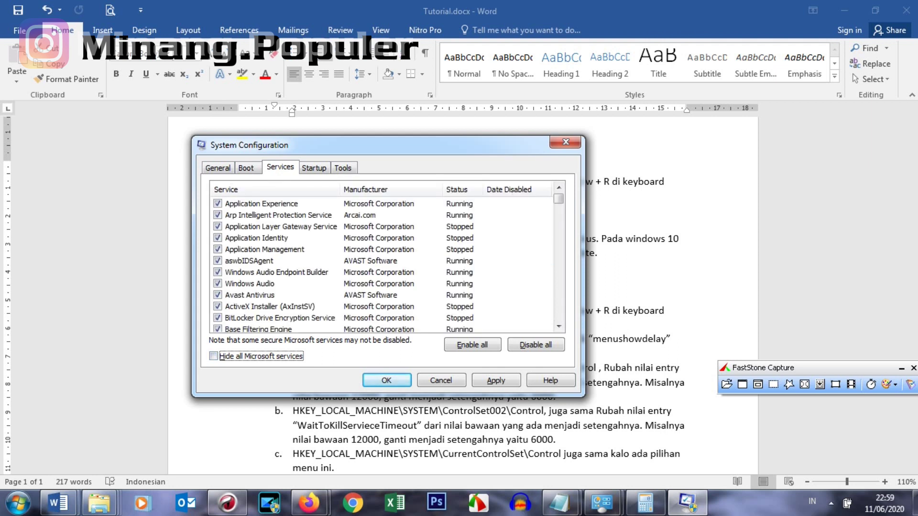
# Review the startup items, widening the Startup Item column to read full names, and select the Internet Download Manager entry.
pyautogui.click(844, 10)
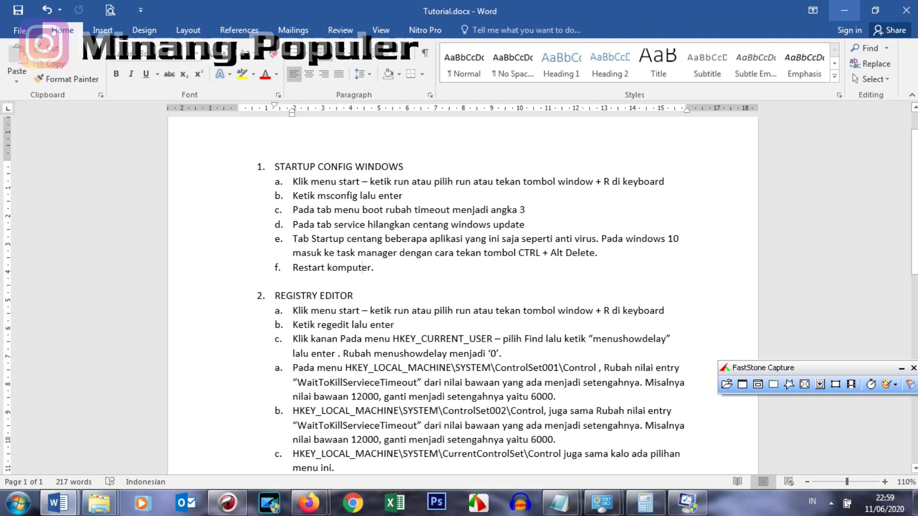
pyautogui.click(687, 503)
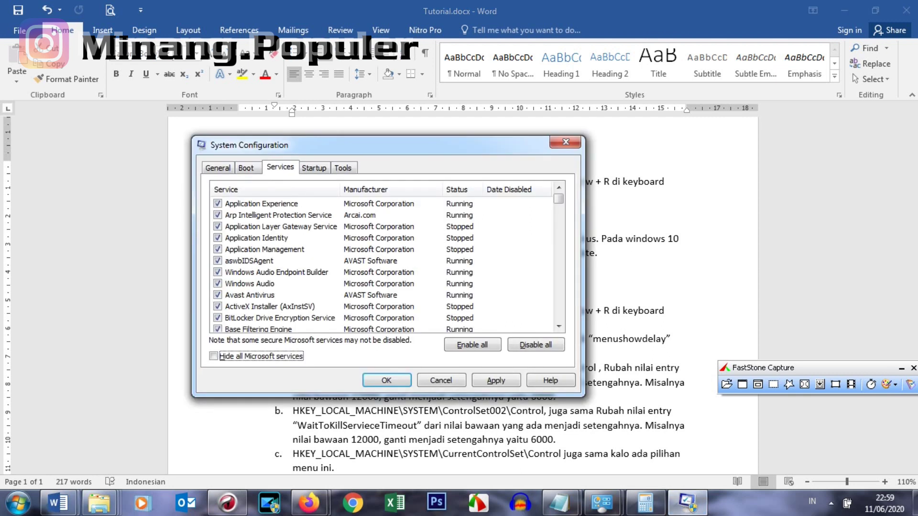
pyautogui.click(315, 168)
pyautogui.moveTo(344, 145); pyautogui.dragTo(448, 135)
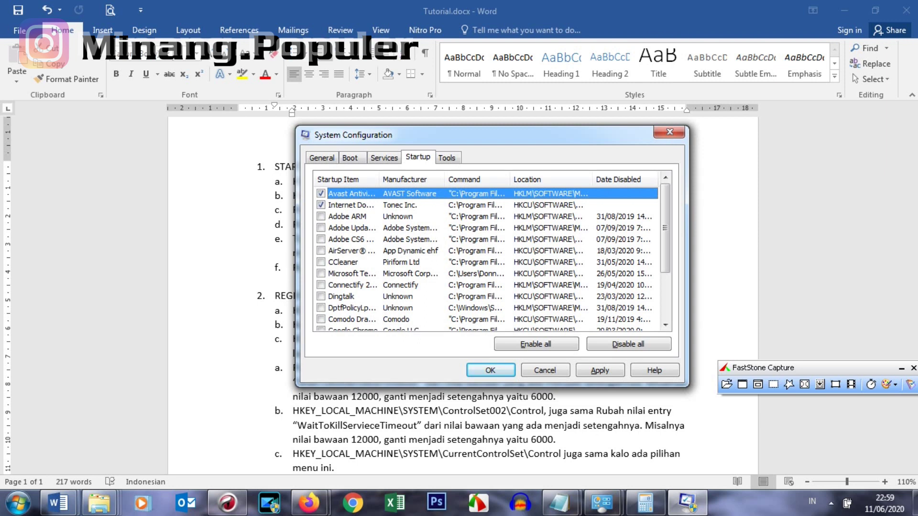
pyautogui.moveTo(380, 179); pyautogui.dragTo(431, 179)
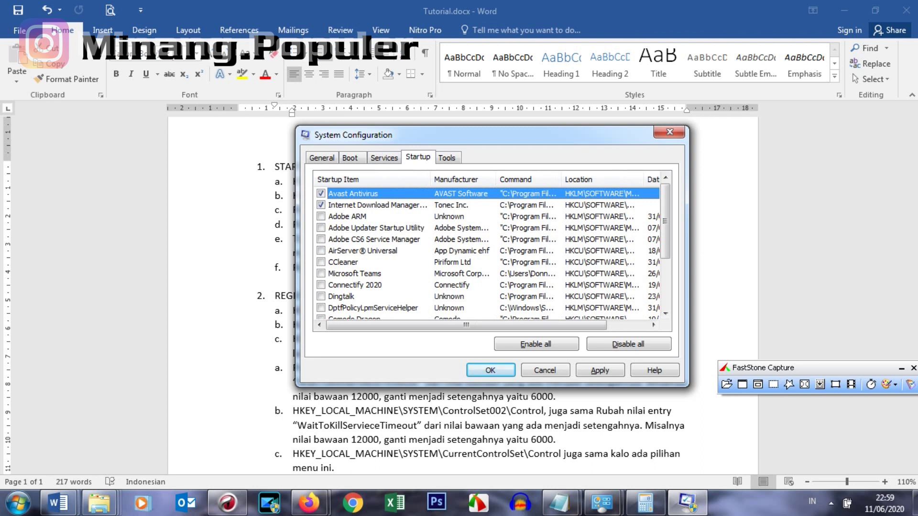
pyautogui.click(377, 205)
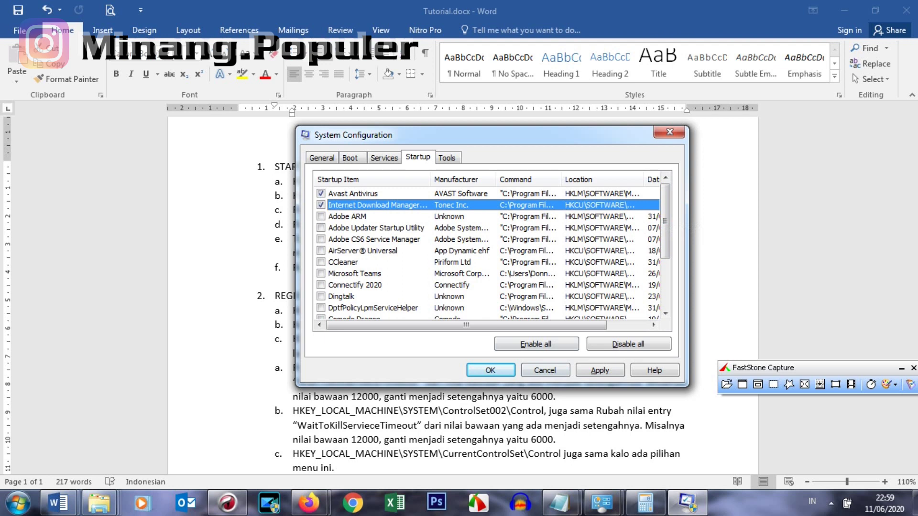
# Return to Word and bring up English.docx to read the English version of the instructions.
pyautogui.click(363, 268)
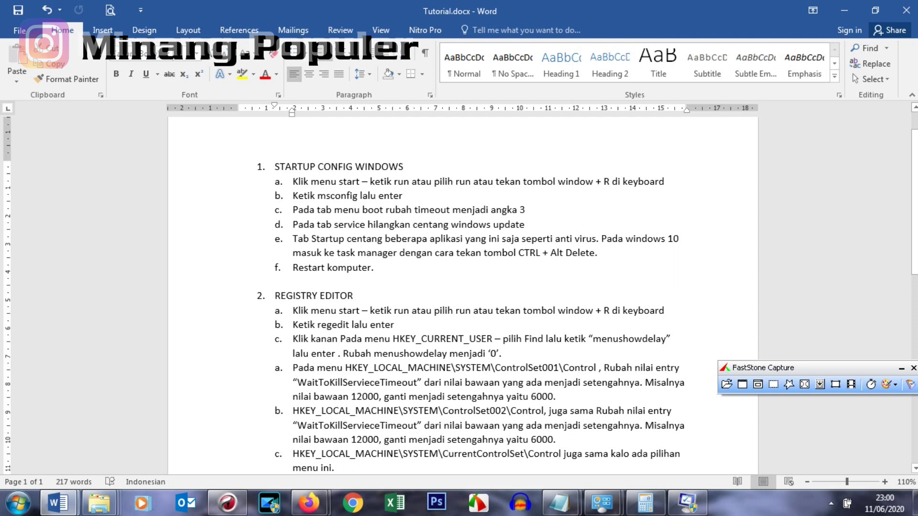
pyautogui.hotkey('ctrl', 'shift', 'Escape')
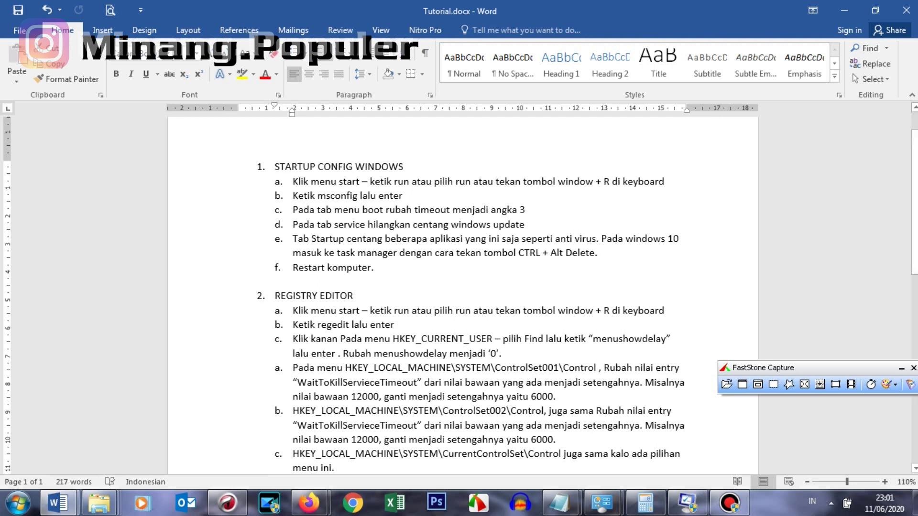
pyautogui.click(59, 503)
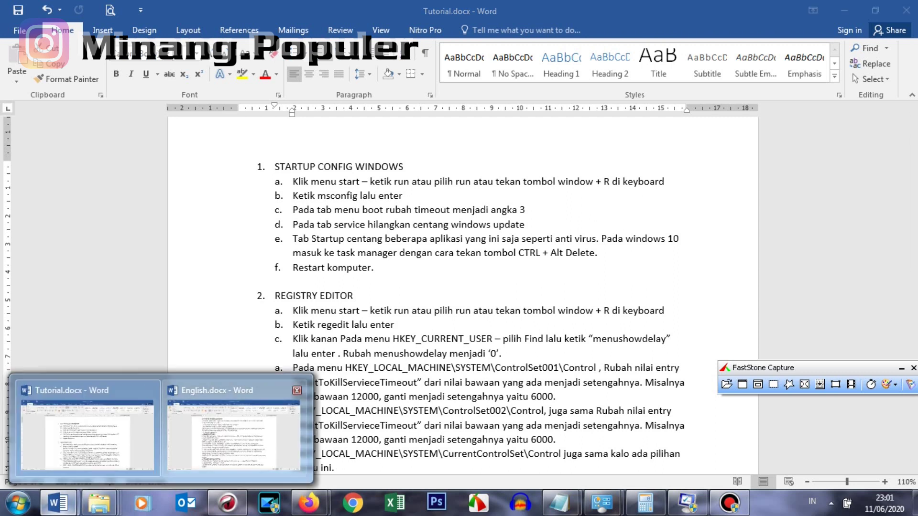
pyautogui.click(233, 430)
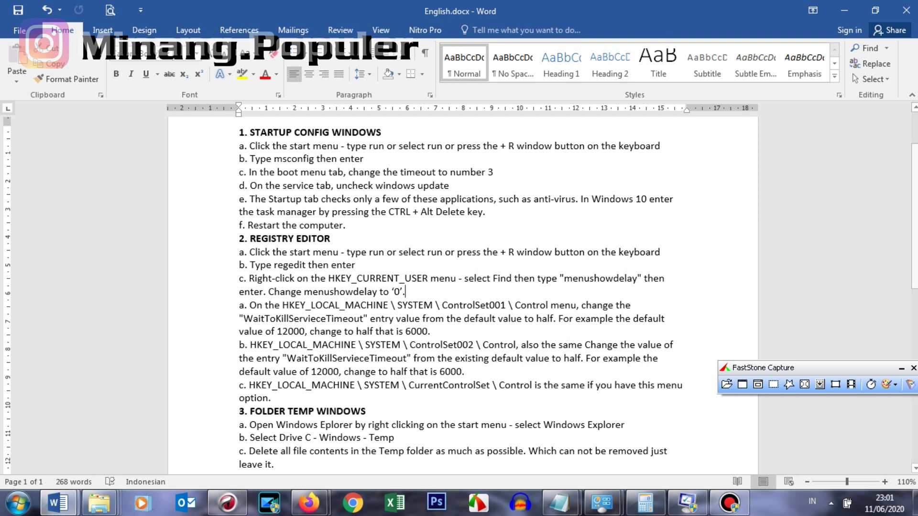
pyautogui.click(730, 503)
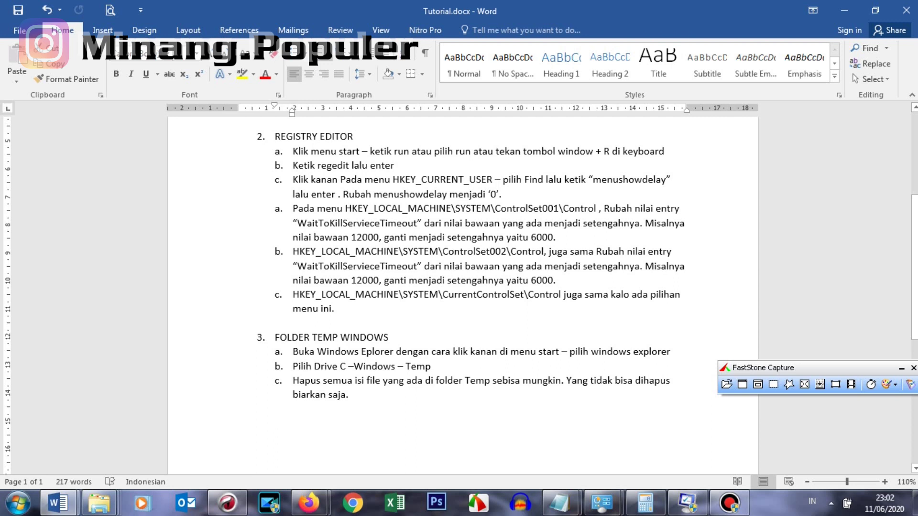
# Open the Run dialog and launch Registry Editor with the regedit command.
pyautogui.press('super')
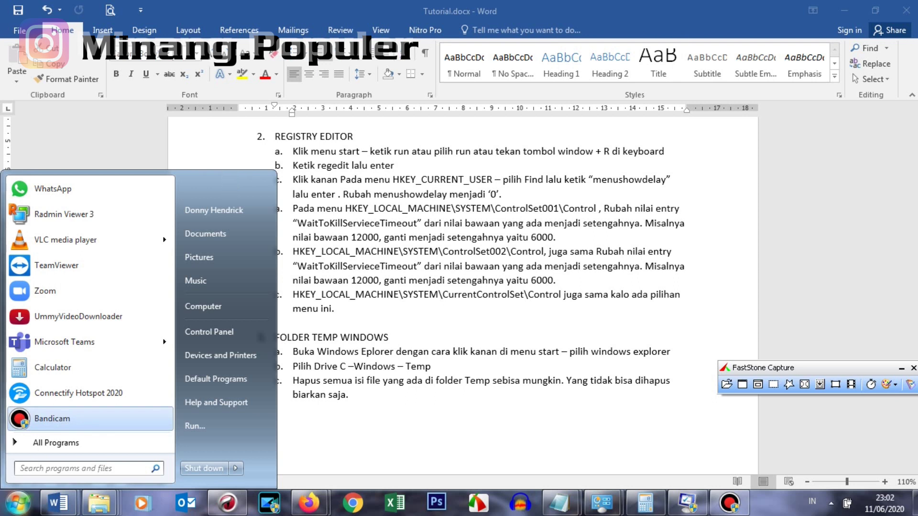
pyautogui.write('run')
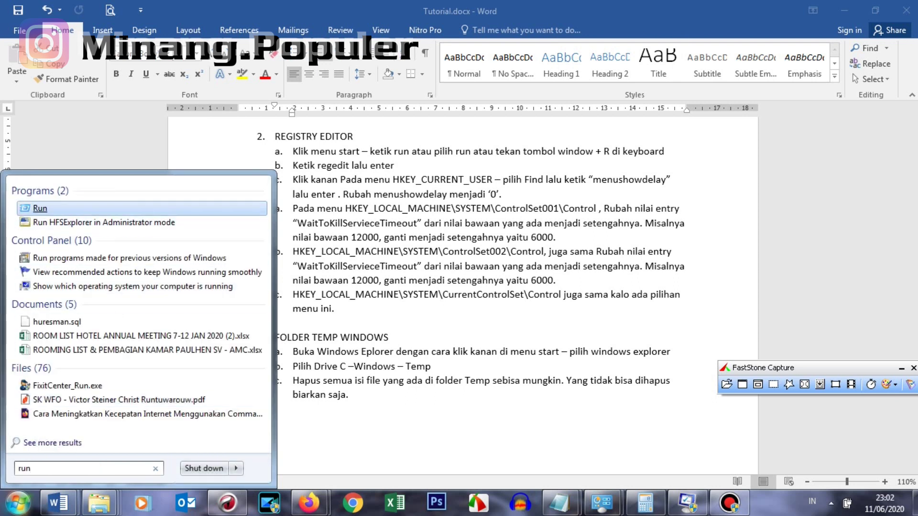
pyautogui.press('Return')
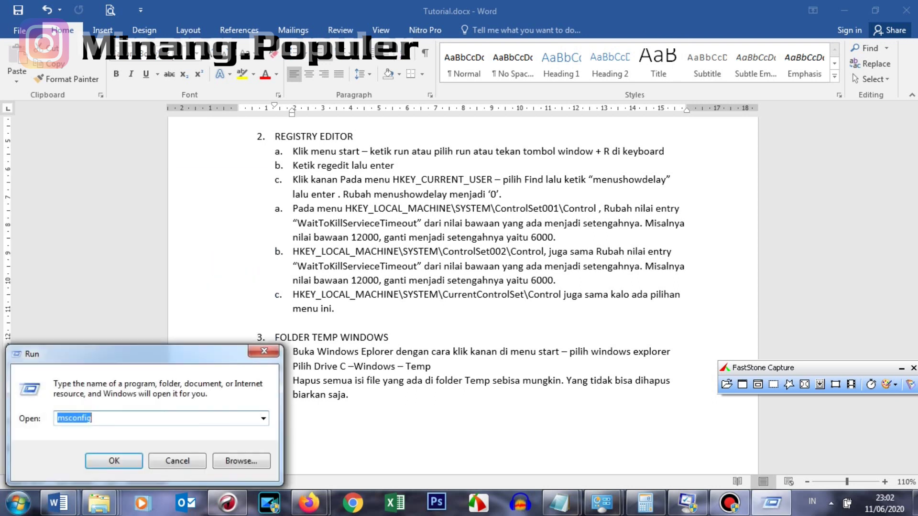
pyautogui.write('rege')
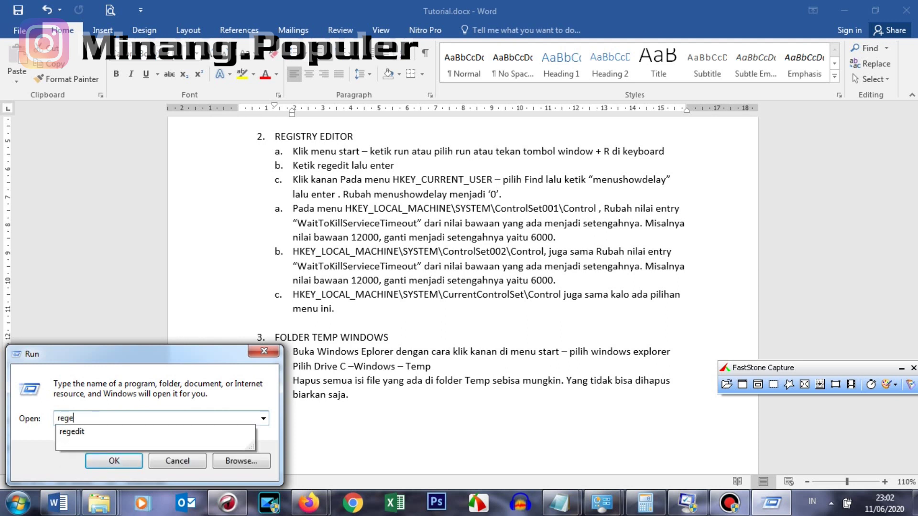
pyautogui.write('dir')
pyautogui.press('BackSpace')
pyautogui.write('t')
pyautogui.press('Return')
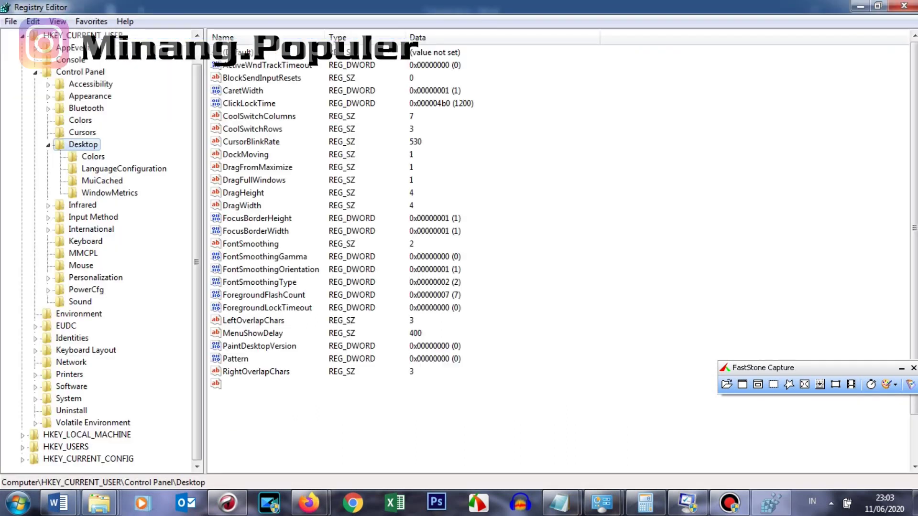
# Collapse the expanded Desktop, Control Panel and HKEY_CURRENT_USER keys, leaving HKEY_CURRENT_USER selected.
pyautogui.press('Left')
pyautogui.press('Left')
pyautogui.press('Left')
pyautogui.press('Left')
pyautogui.press('Left')
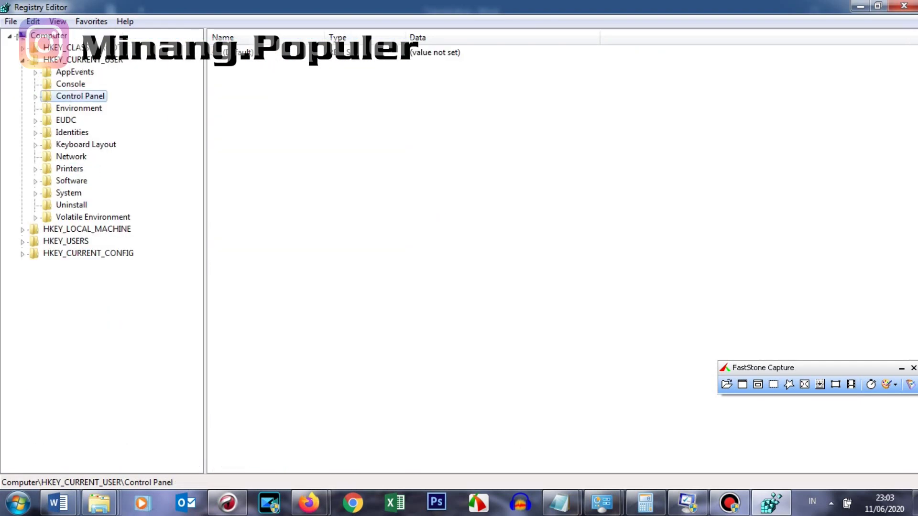
pyautogui.press('Up')
pyautogui.press('Down')
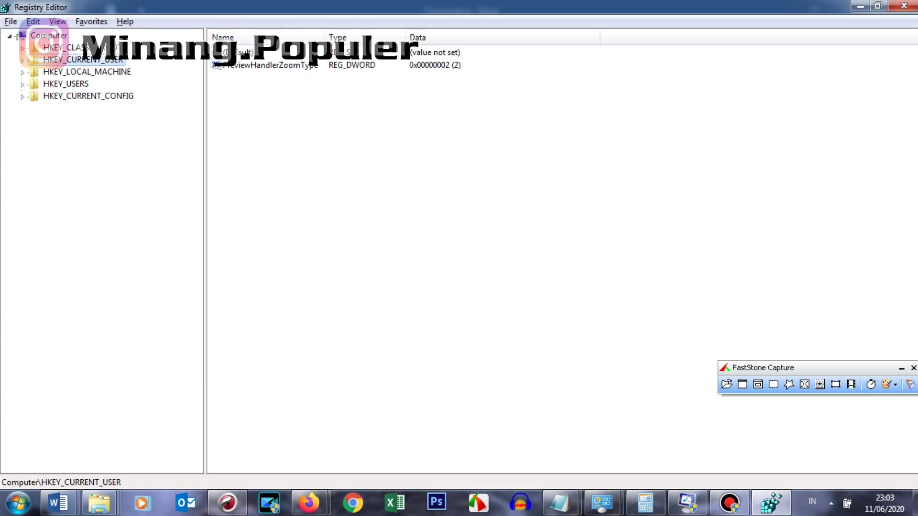
# Check the search term in the Word guide and search HKEY_CURRENT_USER for "menusowdelay".
pyautogui.hotkey('alt', 'Tab')
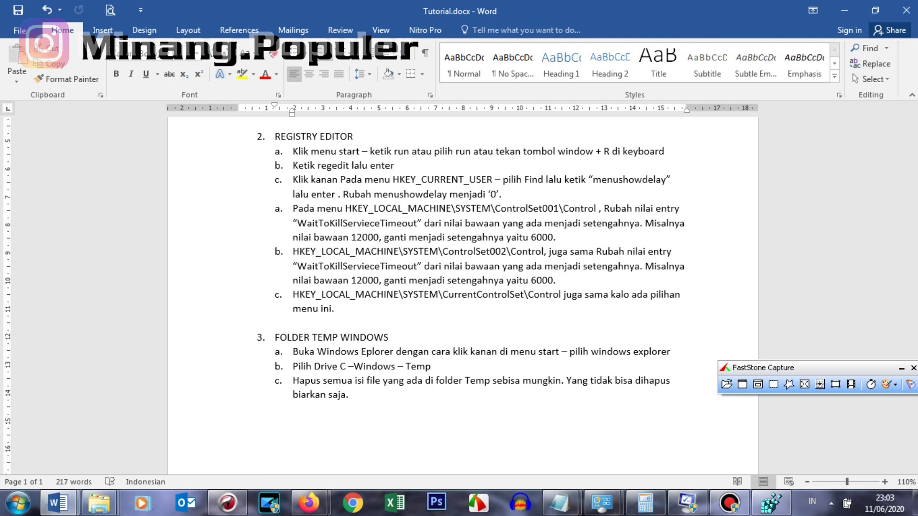
pyautogui.hotkey('alt', 'Tab')
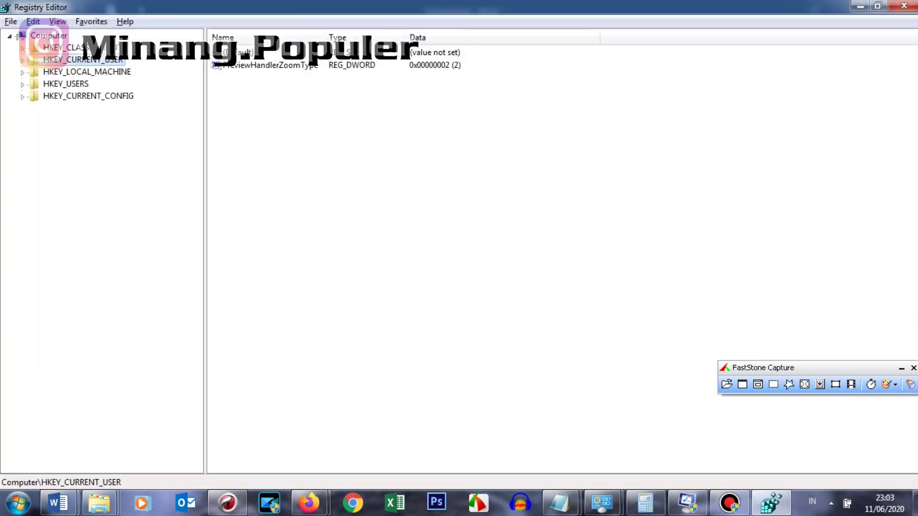
pyautogui.rightClick(94, 60)
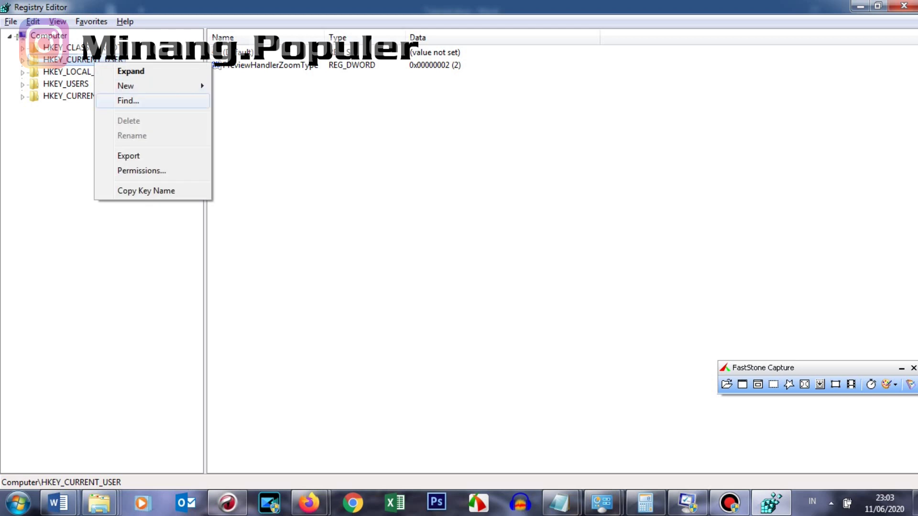
pyautogui.click(128, 100)
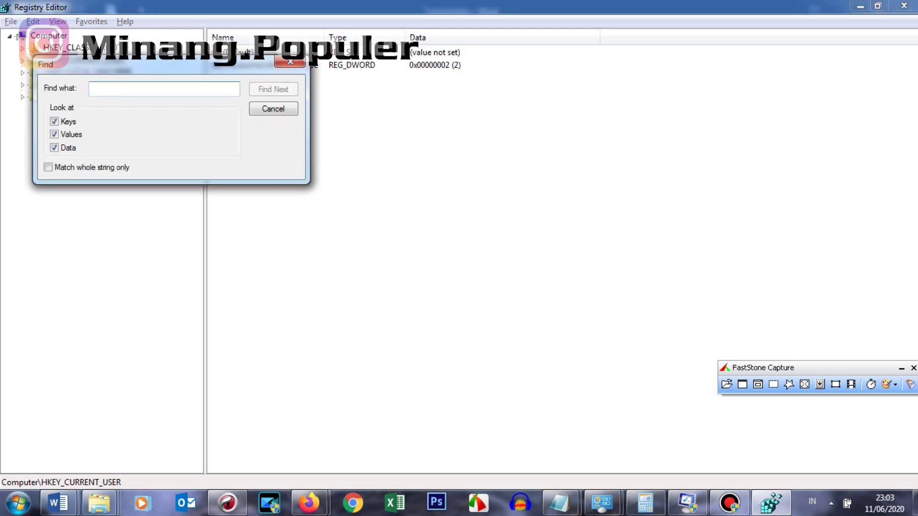
pyautogui.write('m')
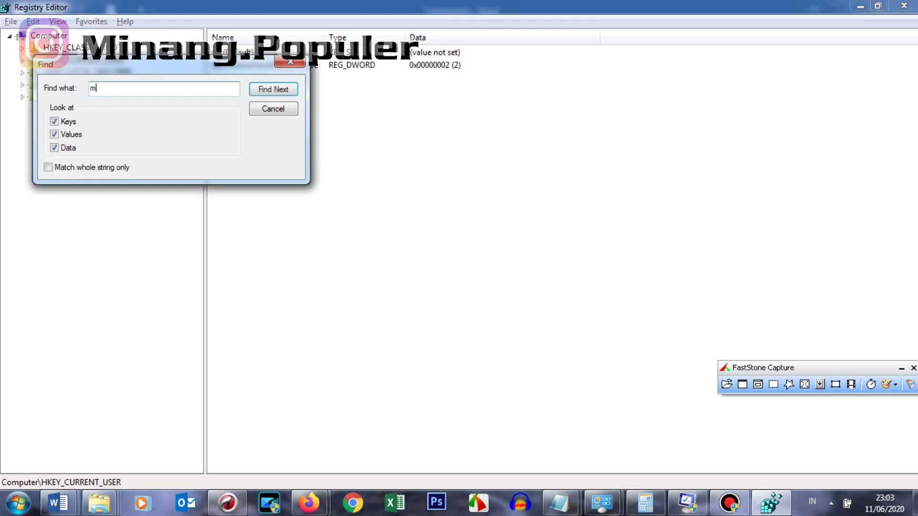
pyautogui.write('enusowdelay')
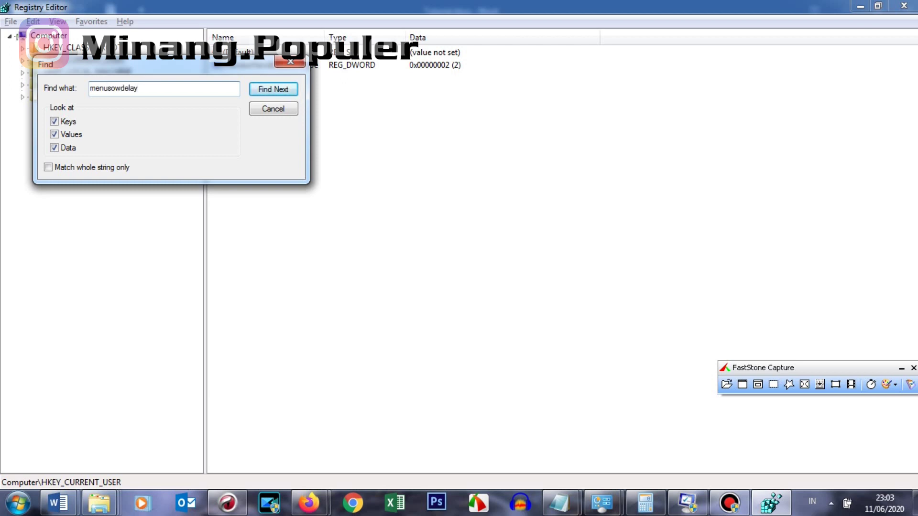
pyautogui.press('Return')
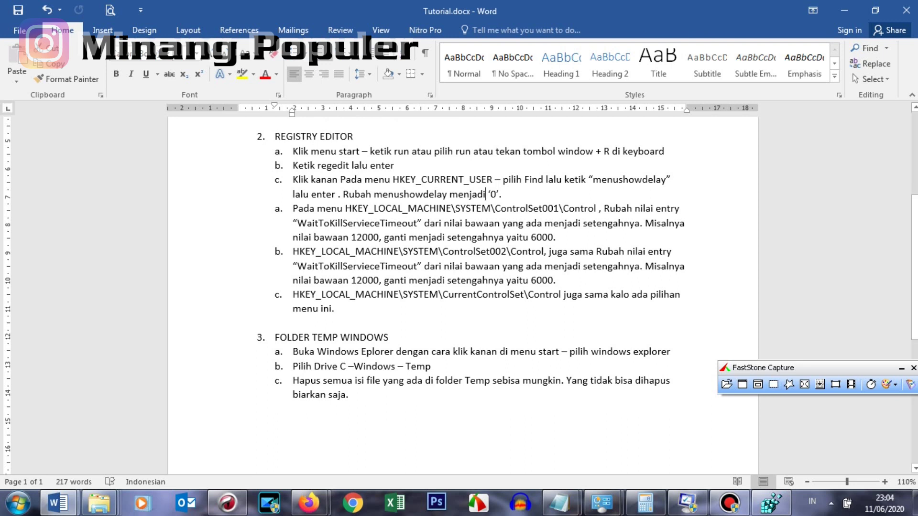
# Return to Registry Editor and set the MenuShowDelay value under Control Panel\Desktop to 0.
pyautogui.click(729, 503)
pyautogui.click(770, 503)
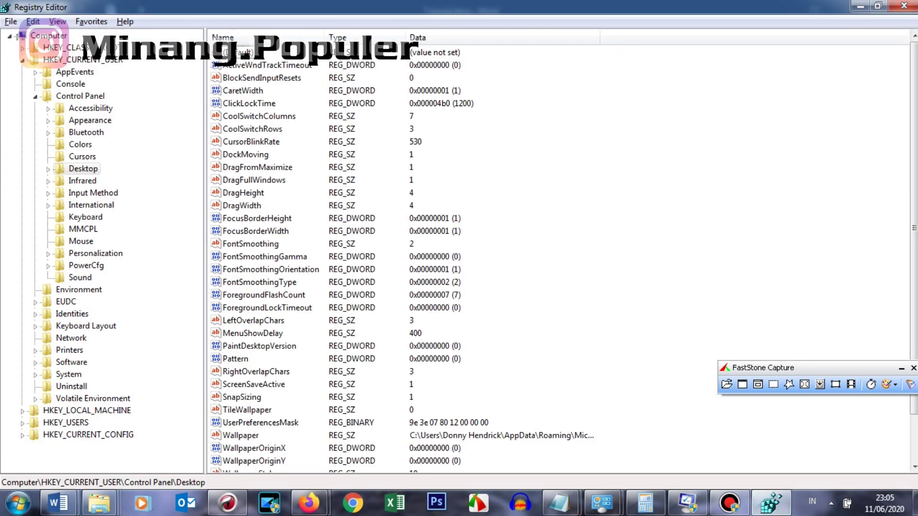
pyautogui.click(253, 333)
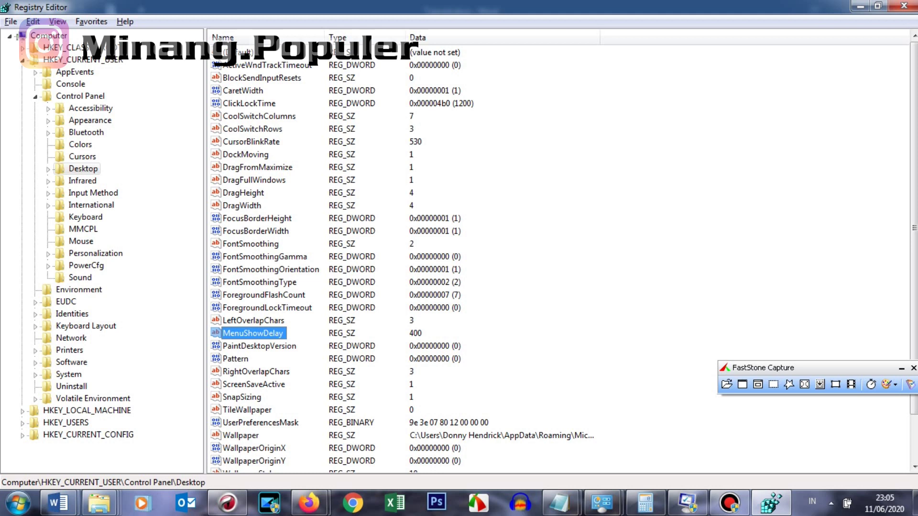
pyautogui.press('Return')
pyautogui.write('0')
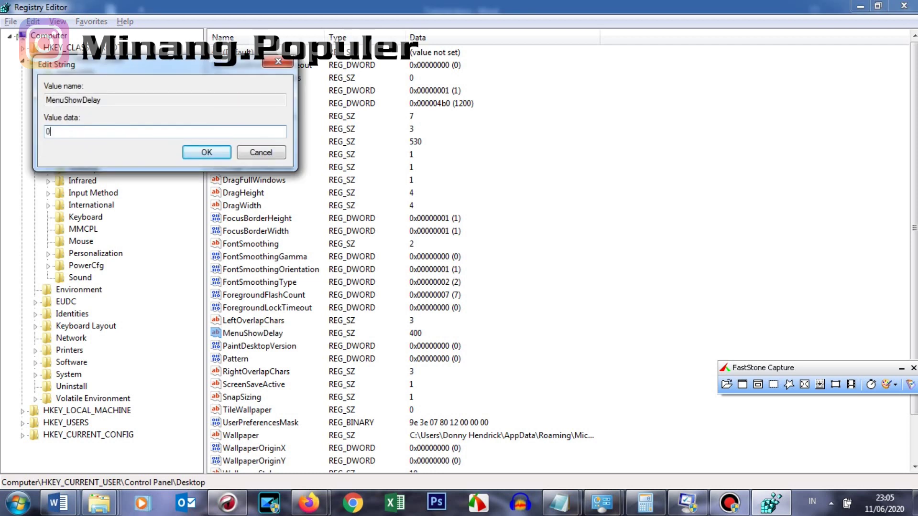
pyautogui.press('Return')
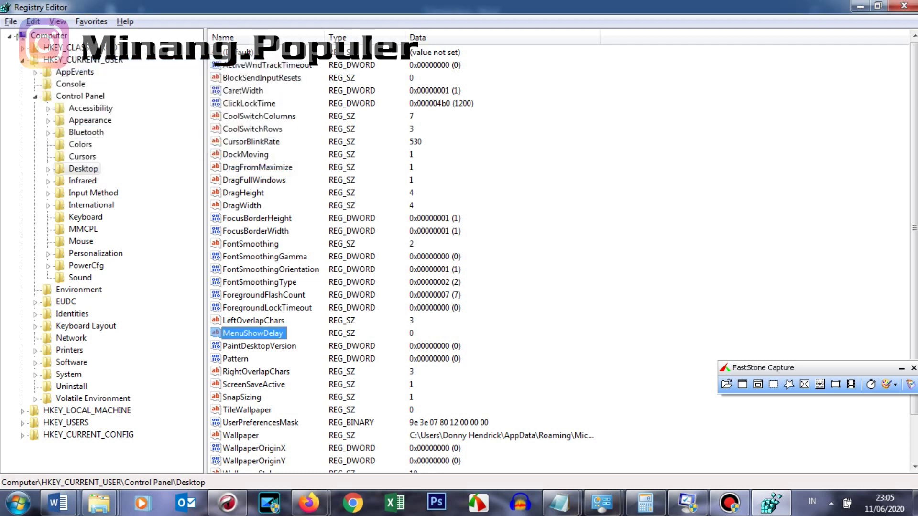
# Check how quickly the list of all installed programs opens from Start, and close it again.
pyautogui.click(18, 503)
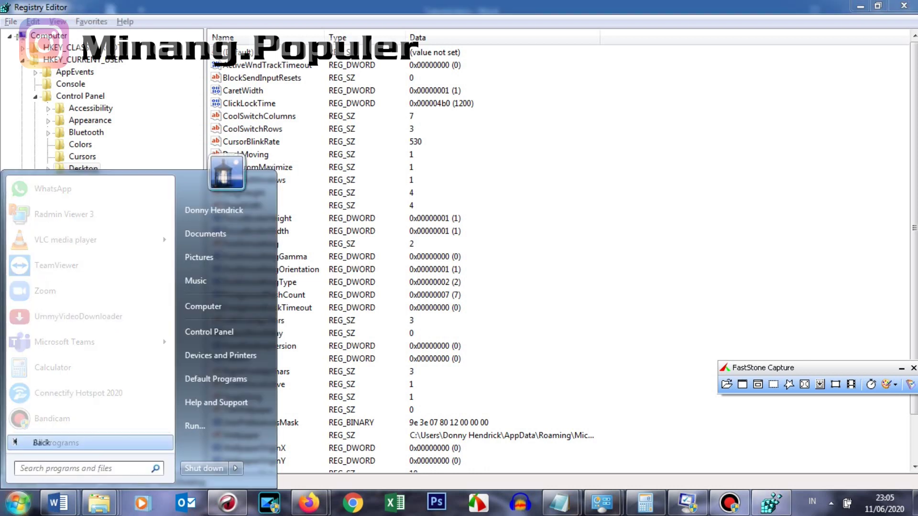
pyautogui.click(62, 443)
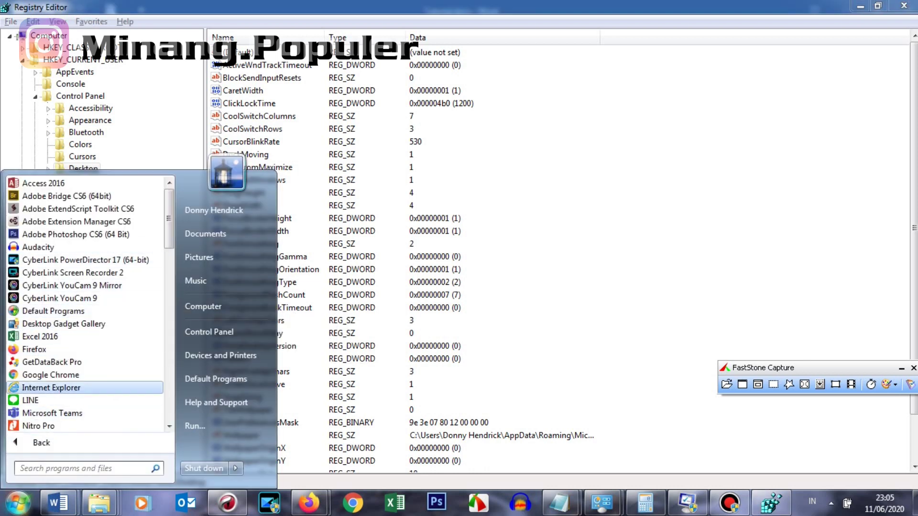
pyautogui.press('Escape')
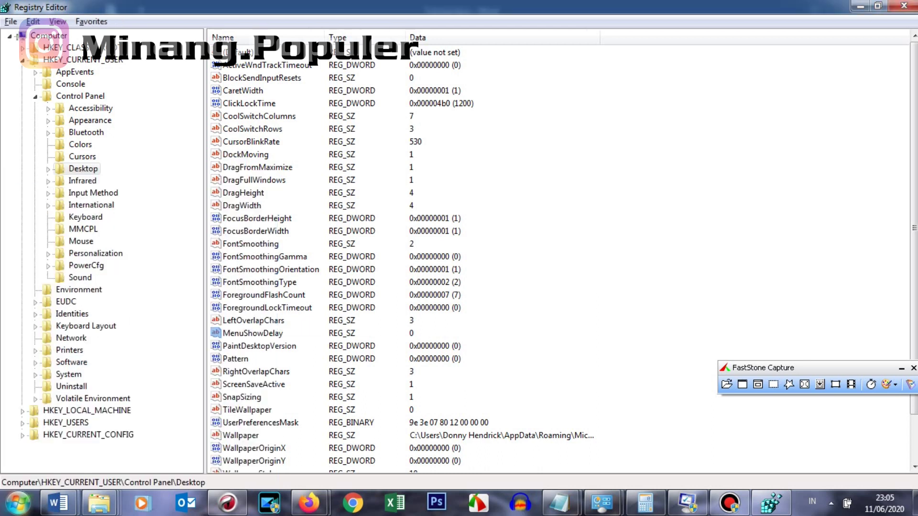
# Following the Word guide, collapse HKEY_CURRENT_USER and expand HKEY_LOCAL_MACHINE down to its SYSTEM key.
pyautogui.hotkey('alt', 'Tab')
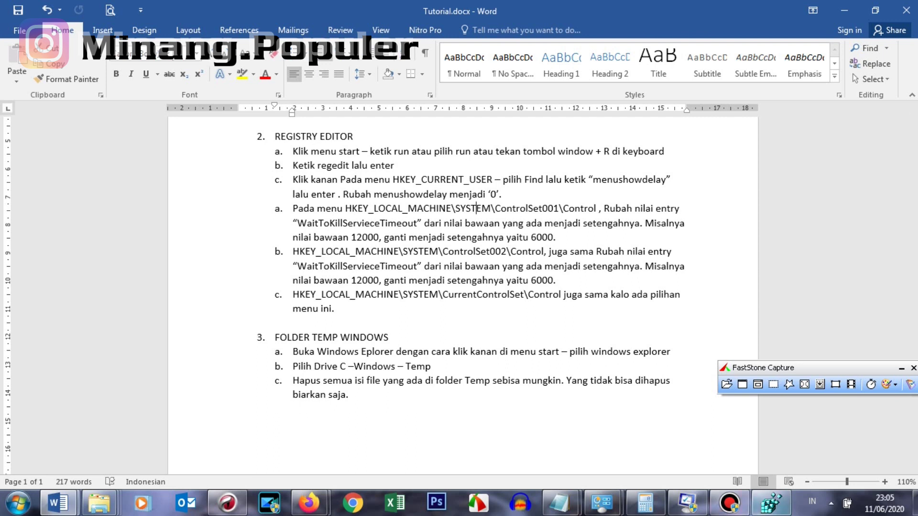
pyautogui.click(771, 503)
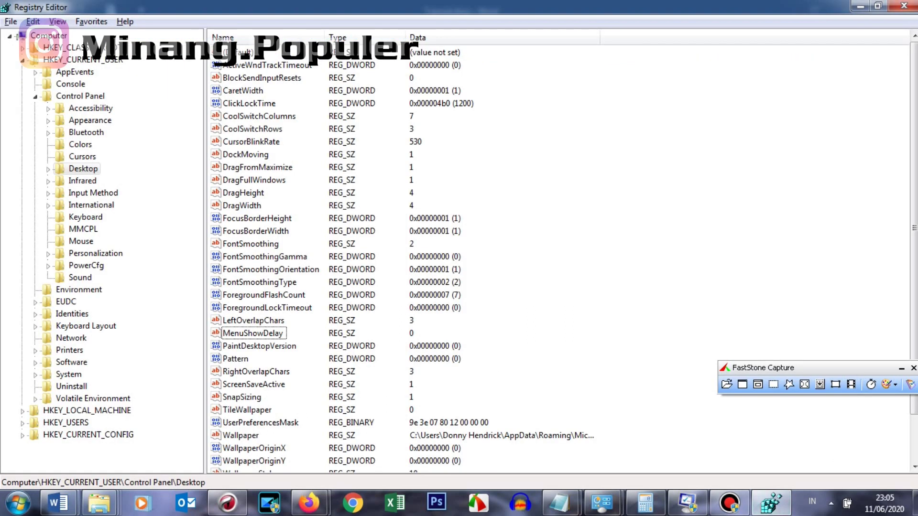
pyautogui.click(23, 61)
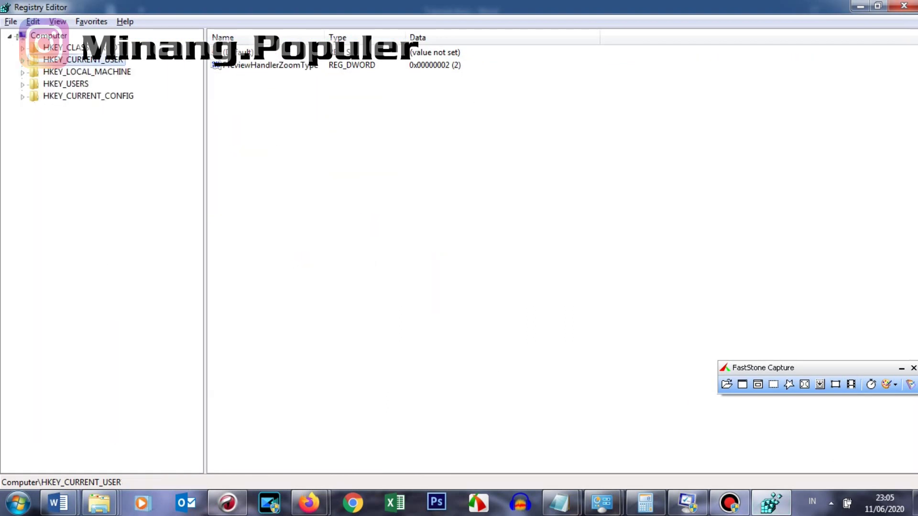
pyautogui.click(86, 72)
pyautogui.press('Right')
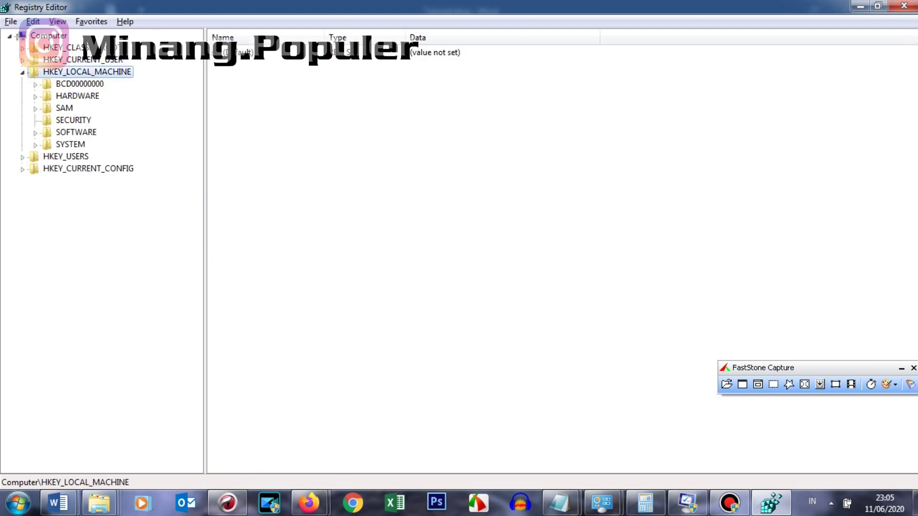
pyautogui.press('Down')
pyautogui.press('Down')
pyautogui.press('Down')
pyautogui.press('Down')
pyautogui.press('Down')
pyautogui.press('Down')
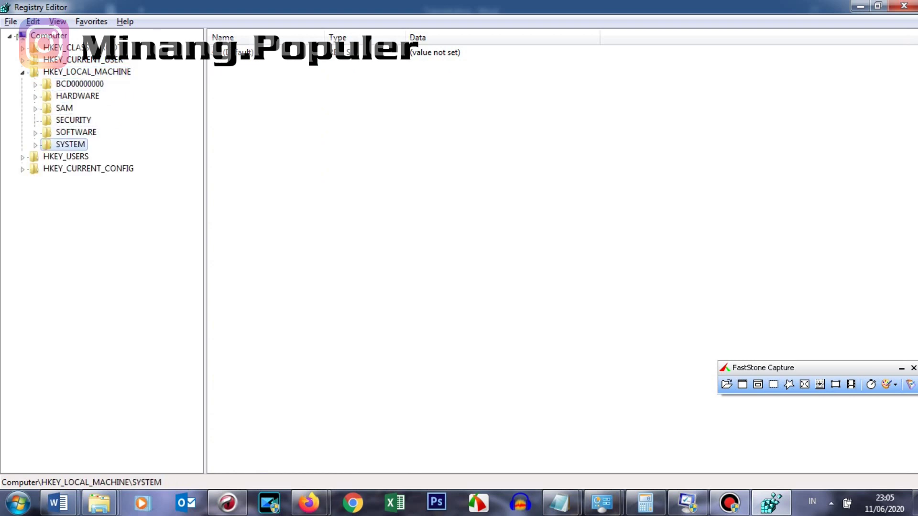
pyautogui.press('Right')
# Compare the key path with the Word guide and go to the Control key inside SYSTEM\ControlSet001.
pyautogui.hotkey('alt', 'Tab')
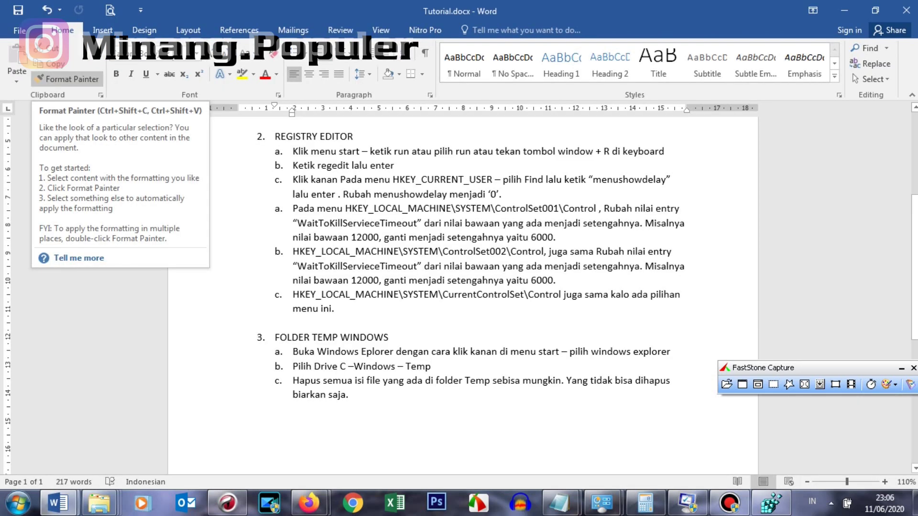
pyautogui.hotkey('alt', 'Tab')
pyautogui.press('Down')
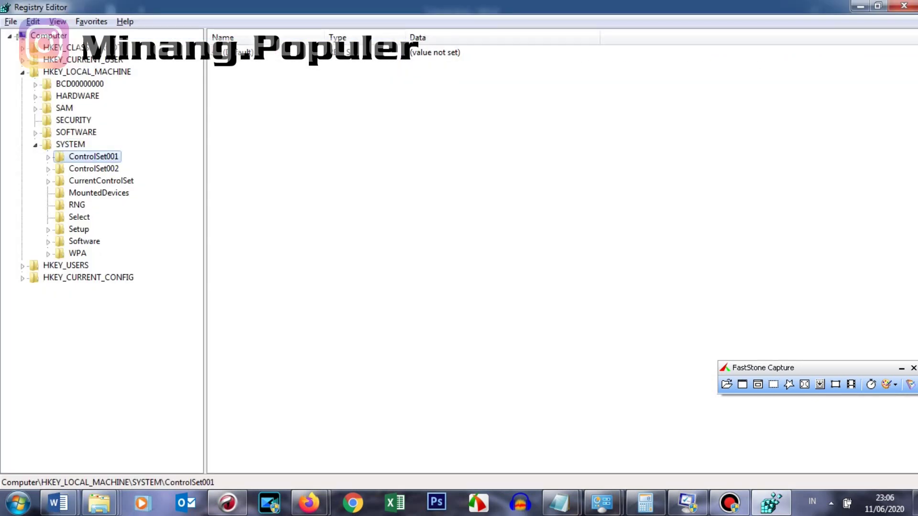
pyautogui.hotkey('alt', 'Tab')
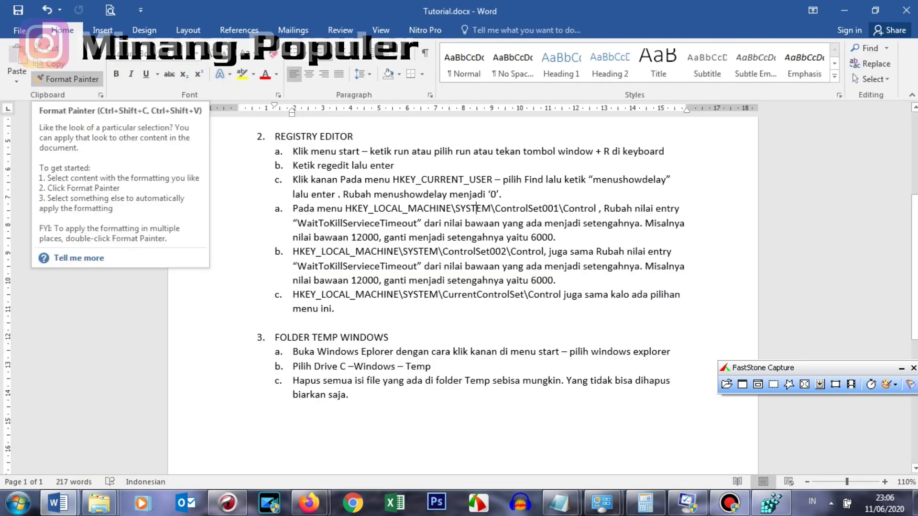
pyautogui.hotkey('alt', 'Tab')
pyautogui.press('Right')
pyautogui.press('Down')
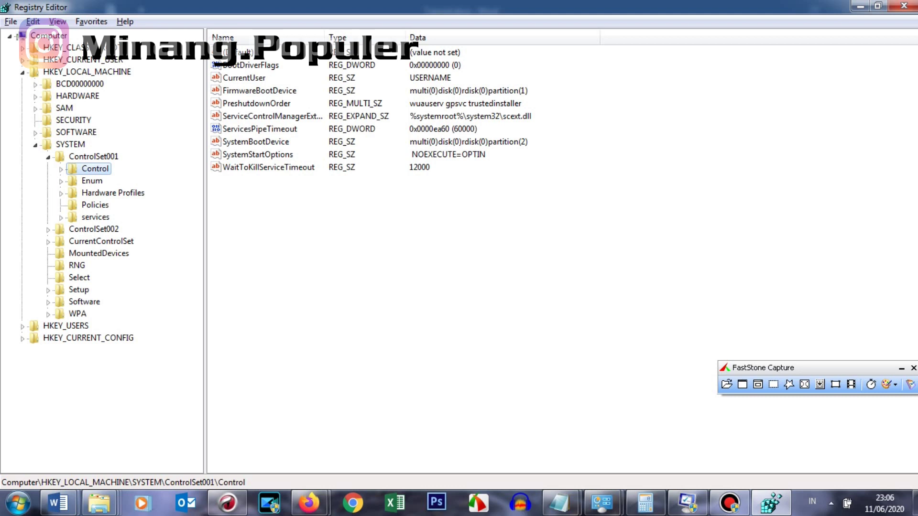
# Set the WaitToKillServiceTimeout value in ControlSet001\Control to 6000.
pyautogui.click(269, 167)
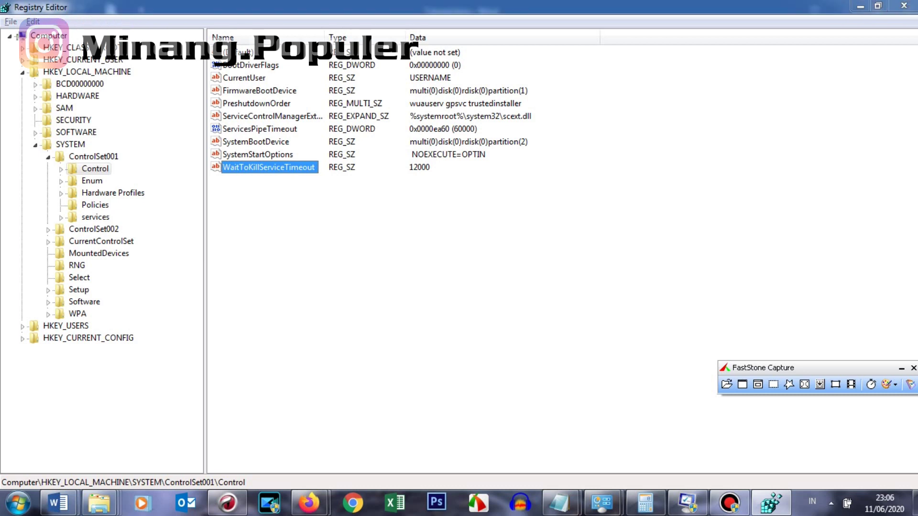
pyautogui.press('Return')
pyautogui.write('6000')
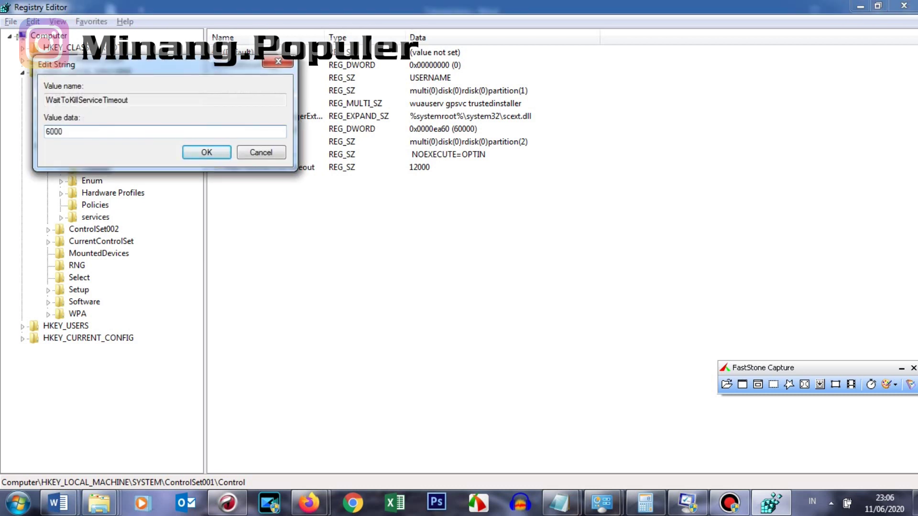
pyautogui.press('Return')
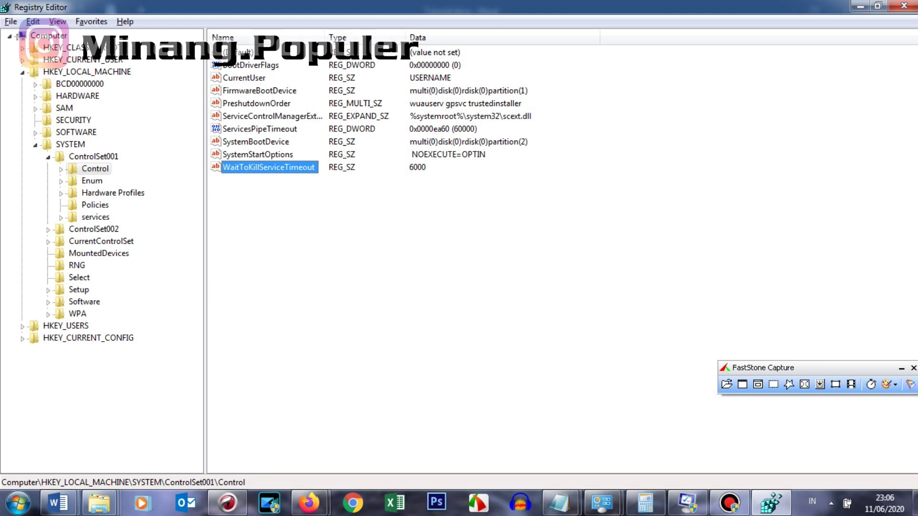
# Read the ControlSet002 instruction in the Word guide and return to Registry Editor.
pyautogui.hotkey('alt', 'Tab')
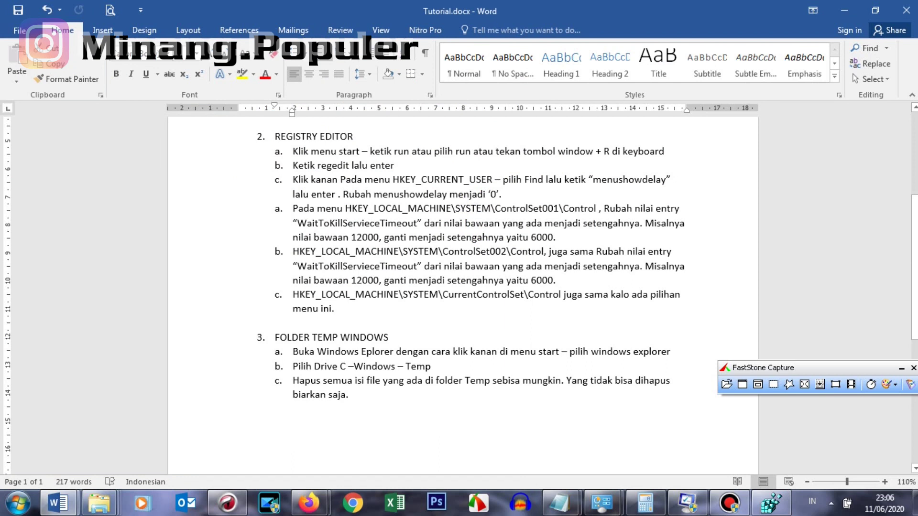
pyautogui.click(384, 251)
pyautogui.hotkey('alt', 'Tab')
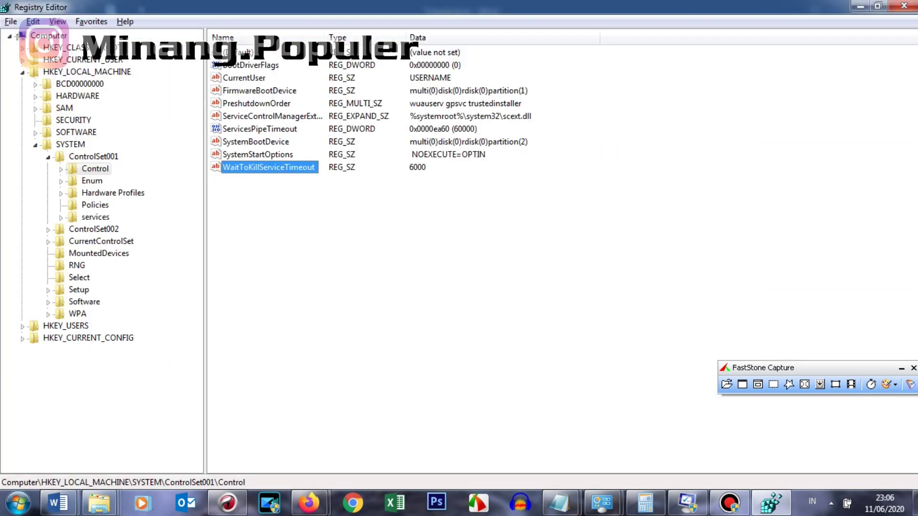
# Collapse ControlSet001 and set the WaitToKillServiceTimeout value in ControlSet002\Control to 6000.
pyautogui.click(48, 157)
pyautogui.doubleClick(94, 169)
pyautogui.click(95, 181)
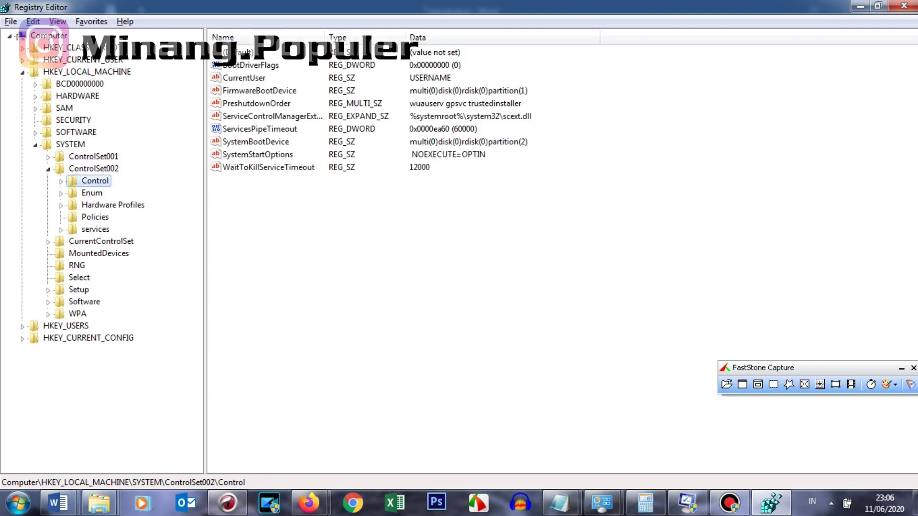
pyautogui.doubleClick(268, 168)
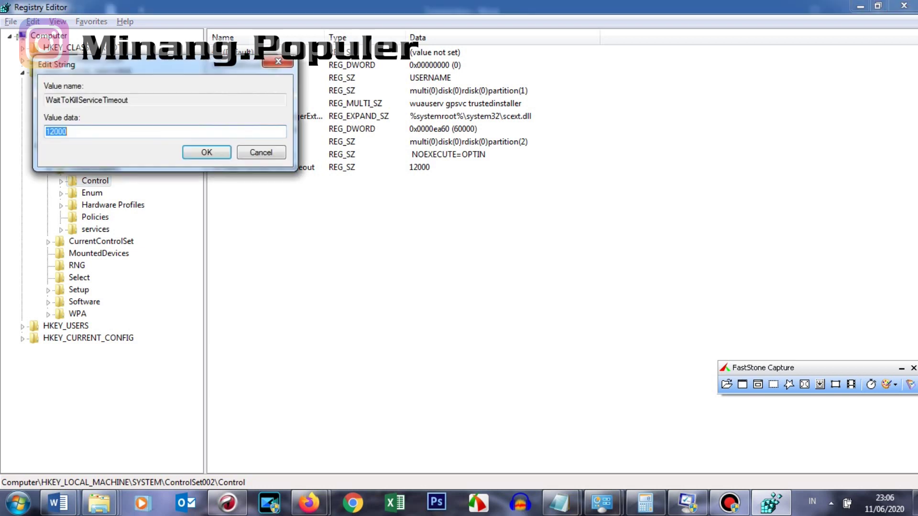
pyautogui.write('6000')
pyautogui.press('Return')
# Read the CurrentControlSet instruction in the Word guide and check the WaitToKillServiceTimeout value in CurrentControlSet\Control.
pyautogui.hotkey('alt', 'Tab')
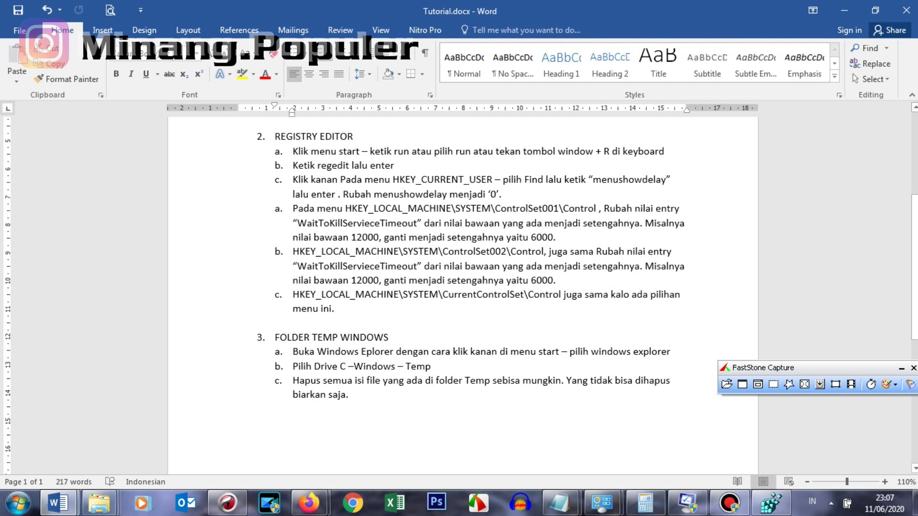
pyautogui.hotkey('alt', 'Tab')
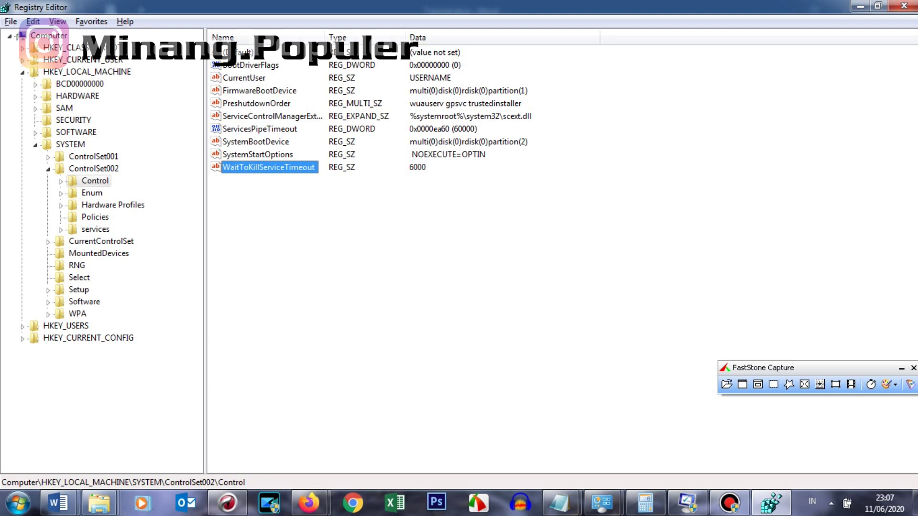
pyautogui.doubleClick(101, 242)
pyautogui.click(96, 253)
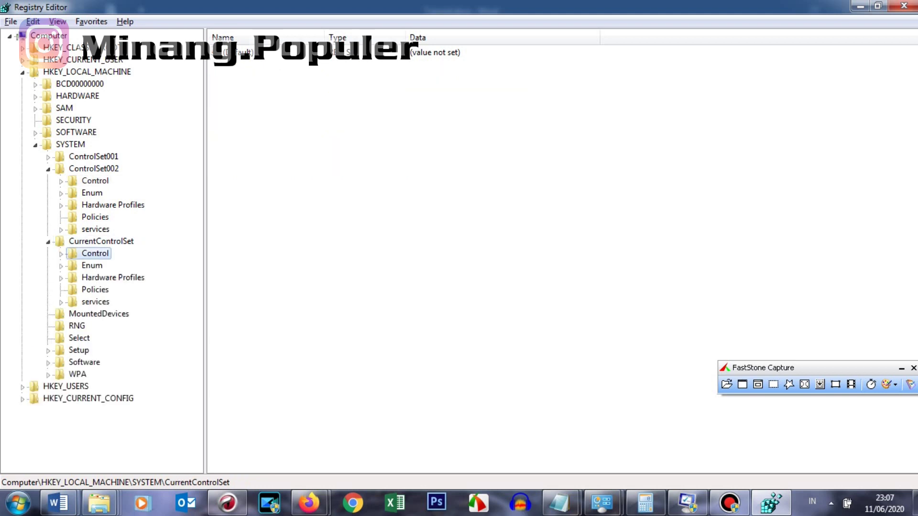
pyautogui.doubleClick(268, 166)
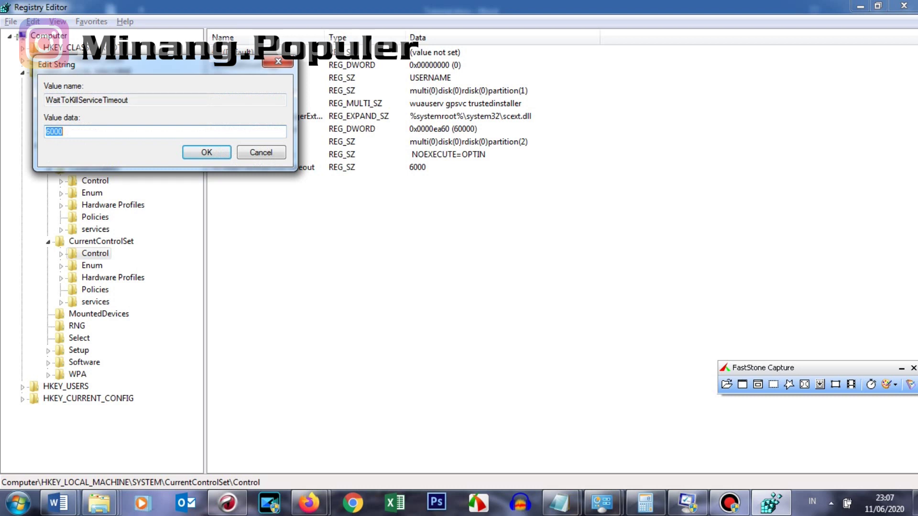
pyautogui.press('Return')
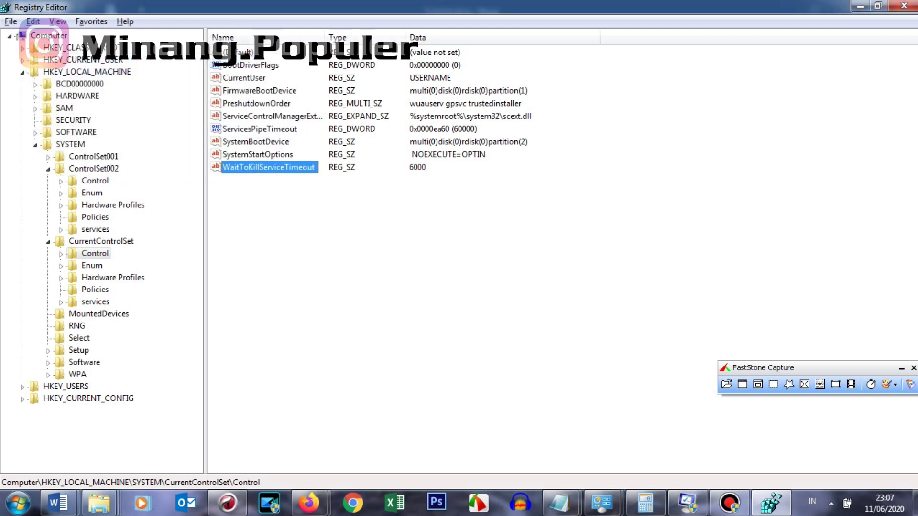
# Switch to Word and read the Registry Editor and Temp folder instructions in Tutorial.docx and English.docx.
pyautogui.hotkey('alt', 'Tab')
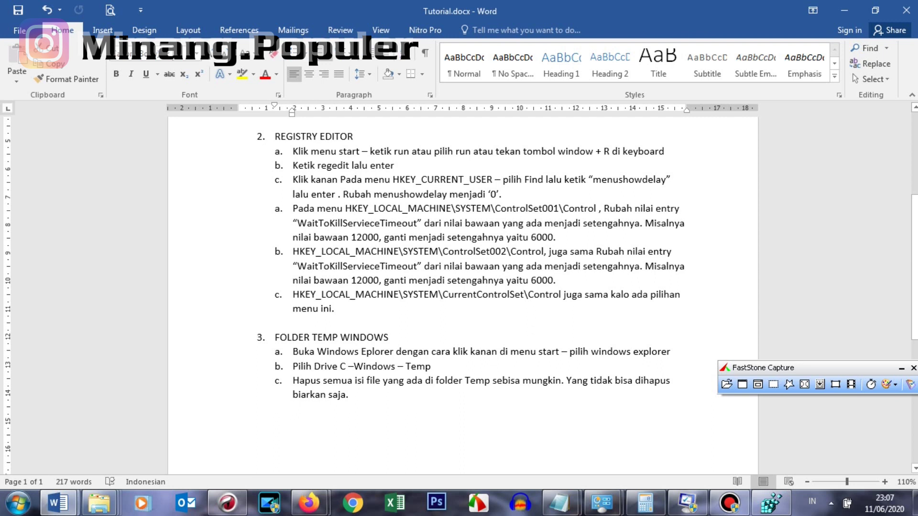
pyautogui.click(58, 502)
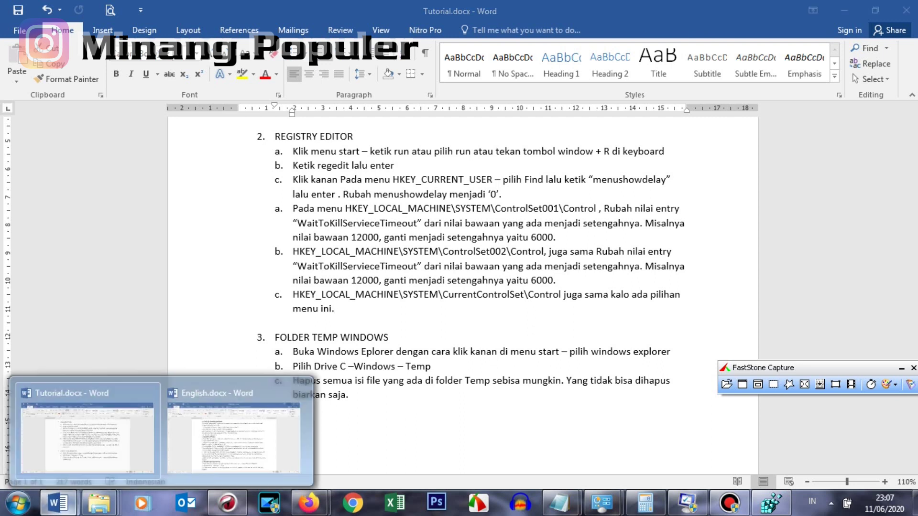
pyautogui.click(233, 430)
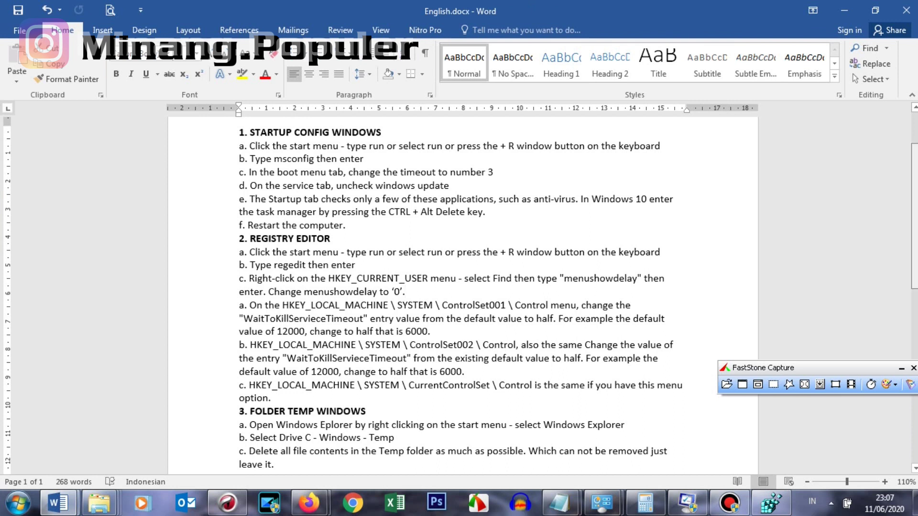
pyautogui.scroll(-2, 462, 296)
pyautogui.scroll(-2, 462, 295)
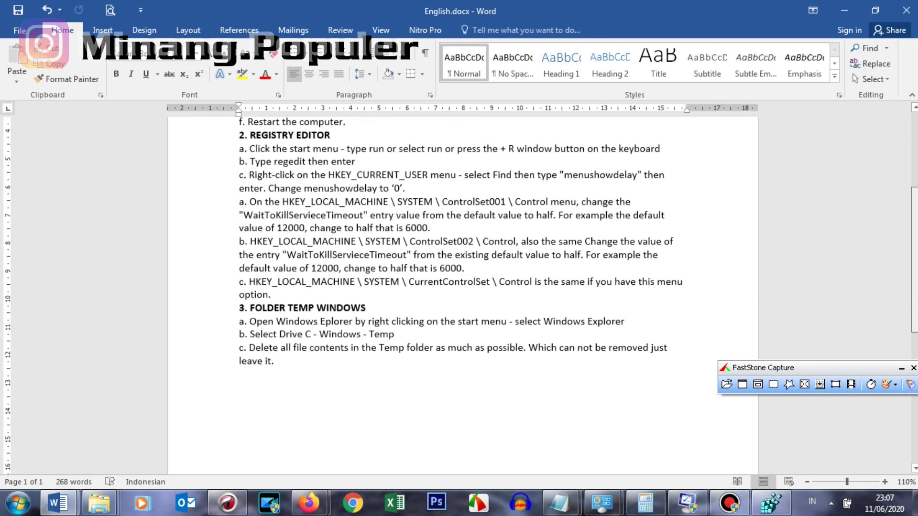
pyautogui.click(271, 282)
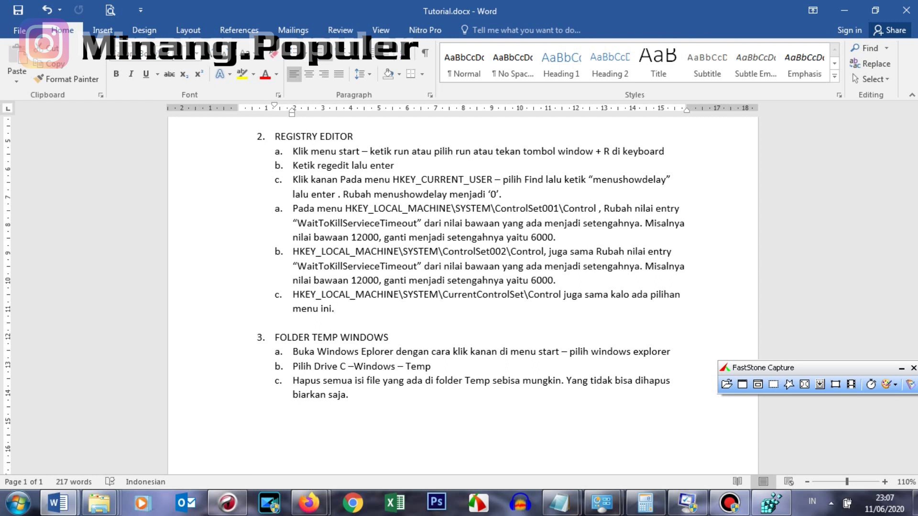
# Change the third section heading in Tutorial.docx to "HAPUS ISI FILE FOLDER TEMP WINDOWS".
pyautogui.click(275, 337)
pyautogui.write('HPAUS')
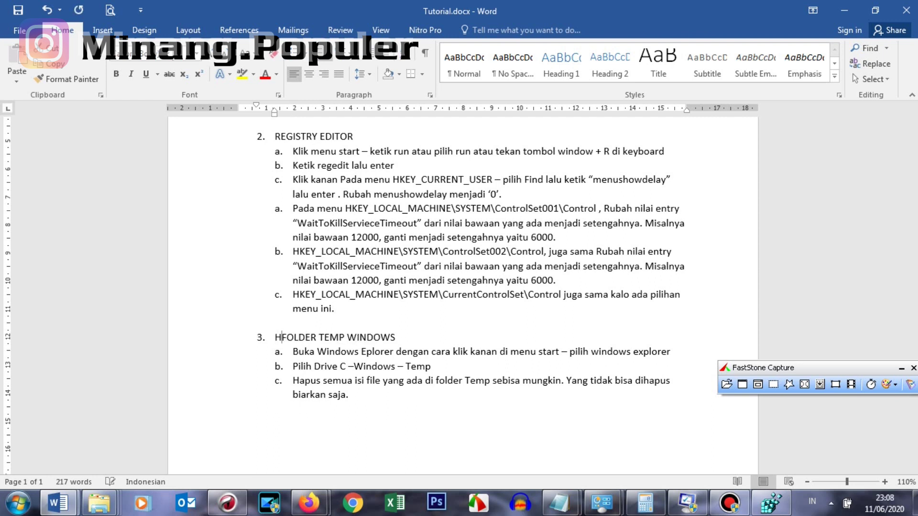
pyautogui.write(' DISI')
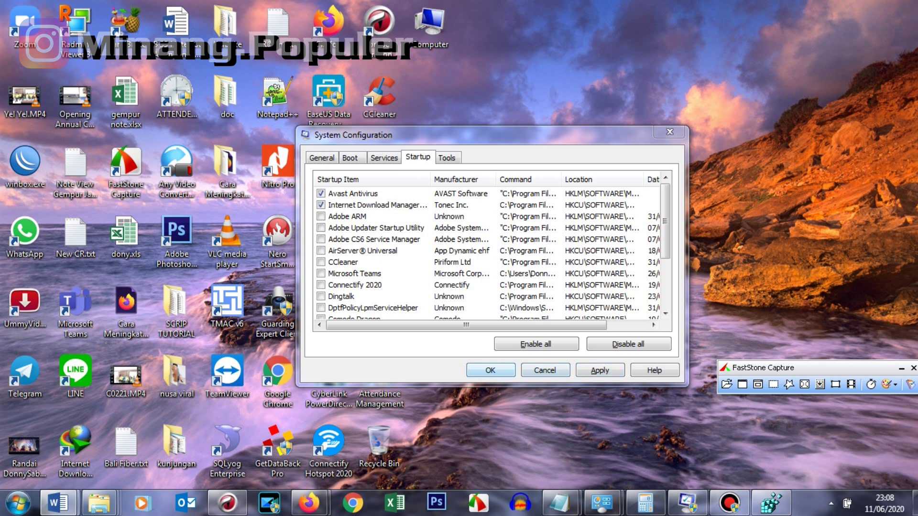
# Close the System Configuration dialog without applying changes.
pyautogui.click(545, 371)
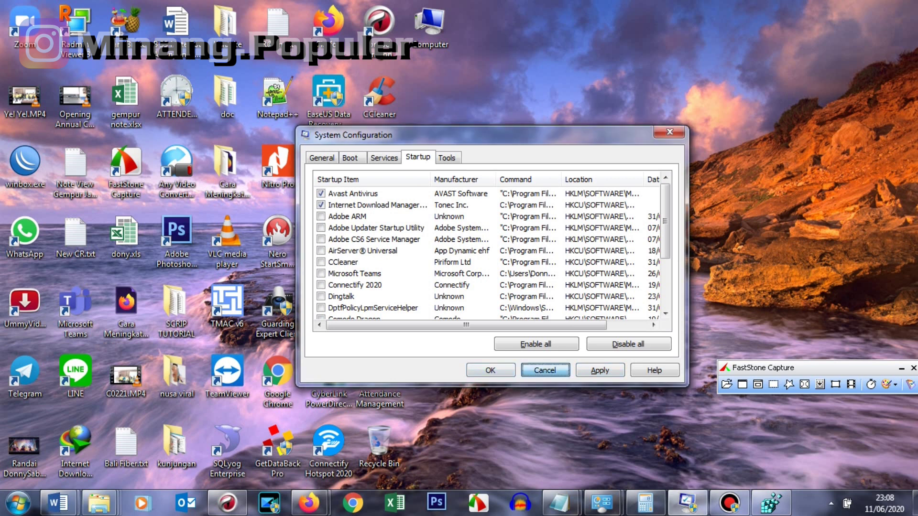
pyautogui.press('super')
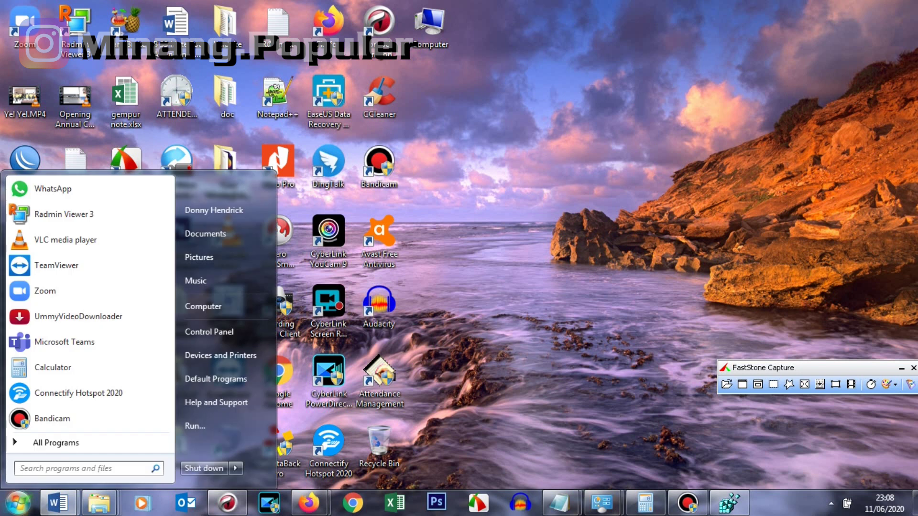
pyautogui.press('Escape')
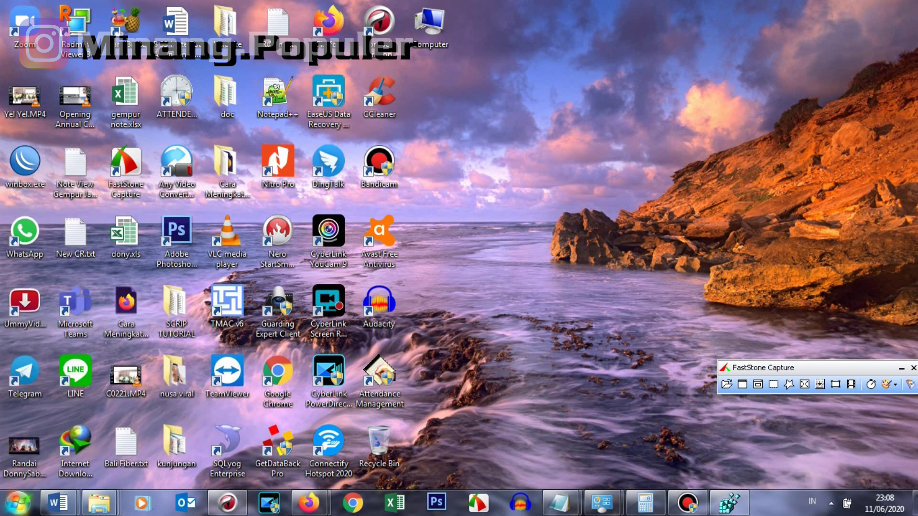
# Open Windows Explorer, go to Local Disk (C:) and maximize the window.
pyautogui.rightClick(14, 506)
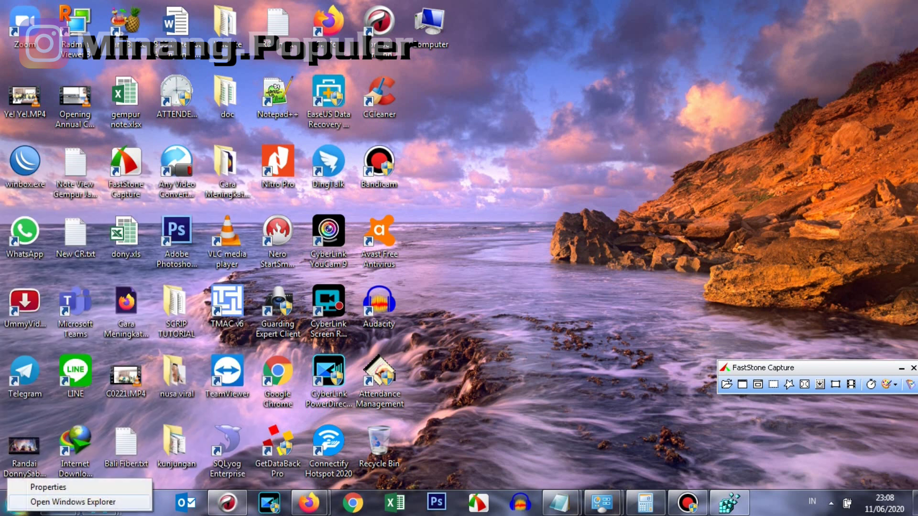
pyautogui.click(73, 502)
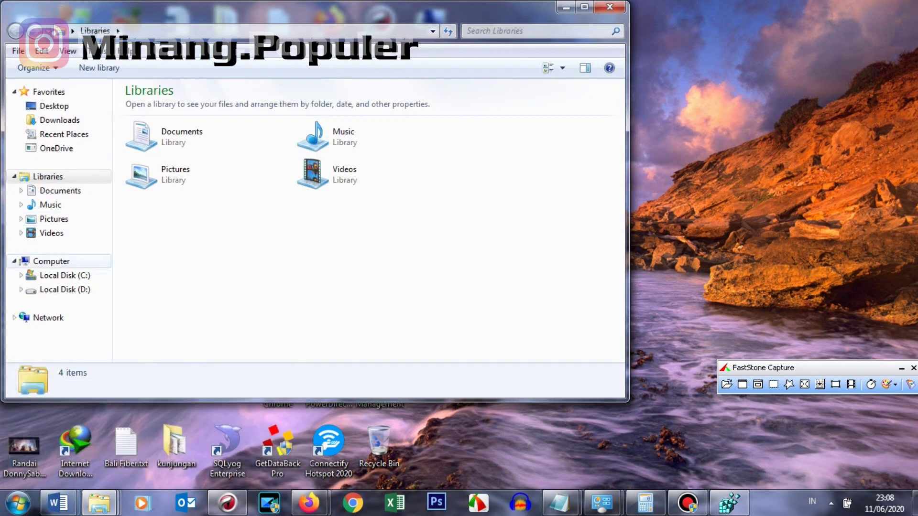
pyautogui.click(57, 275)
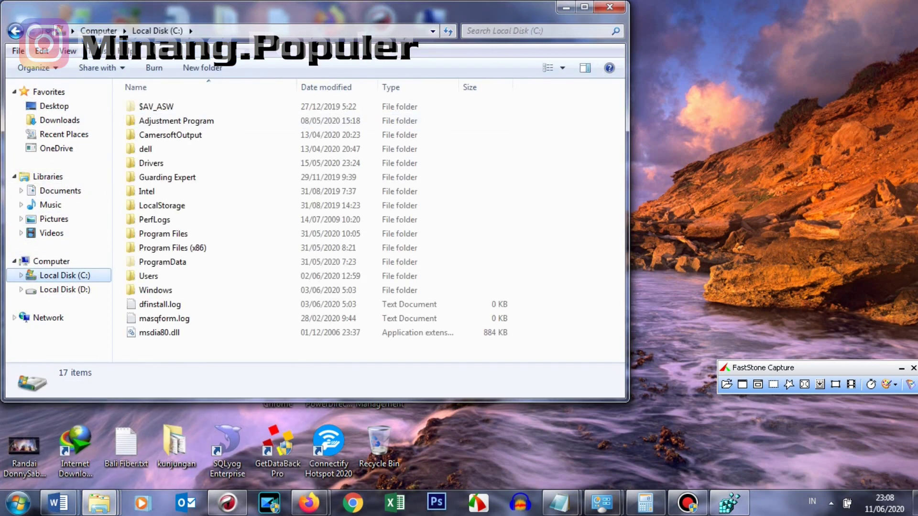
pyautogui.click(585, 7)
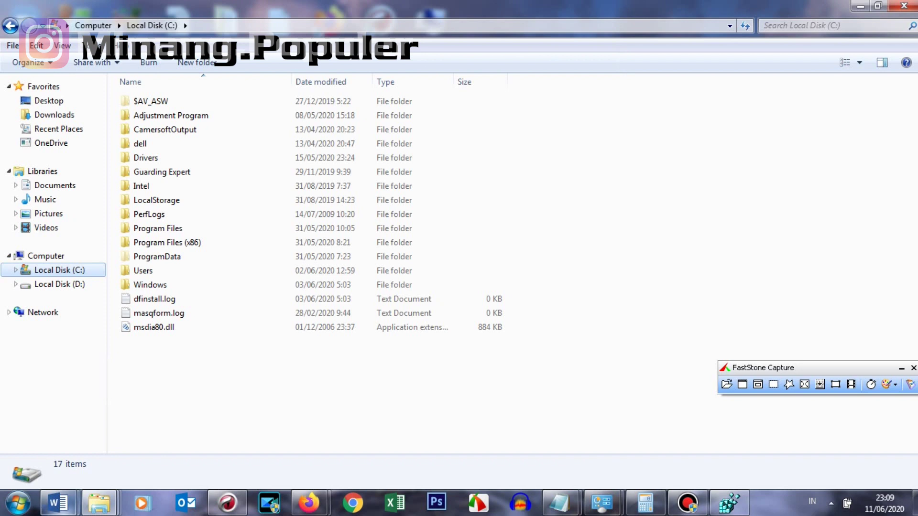
# Check the Temp folder path in the Word guide and open the Windows\Temp folder on drive C.
pyautogui.moveTo(57, 502)
pyautogui.click(86, 430)
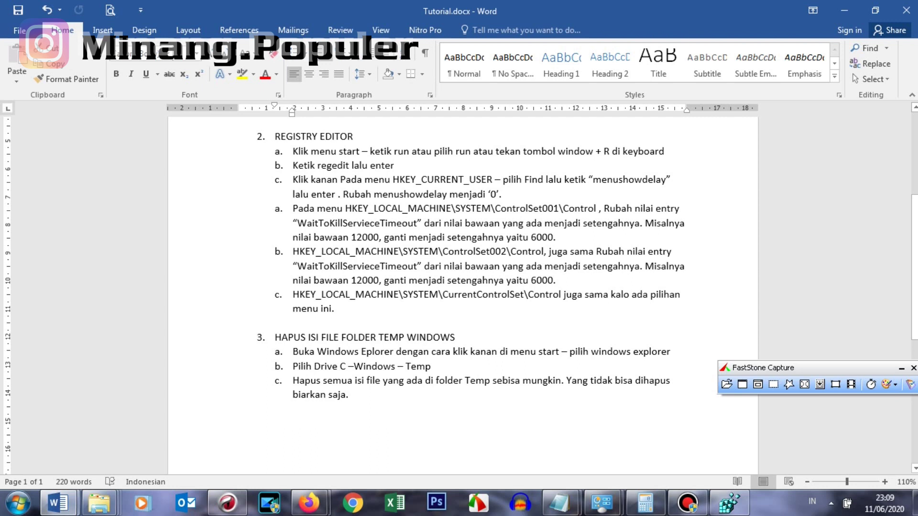
pyautogui.hotkey('alt', 'Tab')
pyautogui.doubleClick(150, 284)
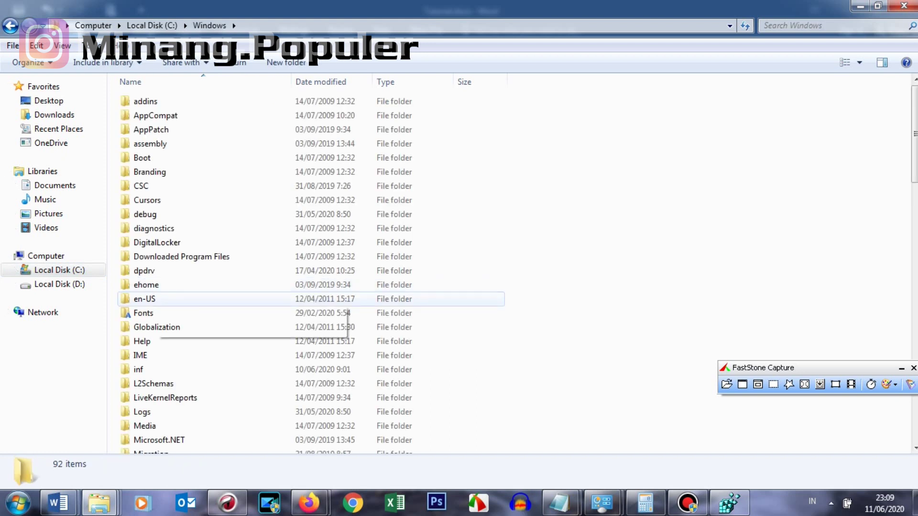
pyautogui.click(158, 299)
pyautogui.write('te')
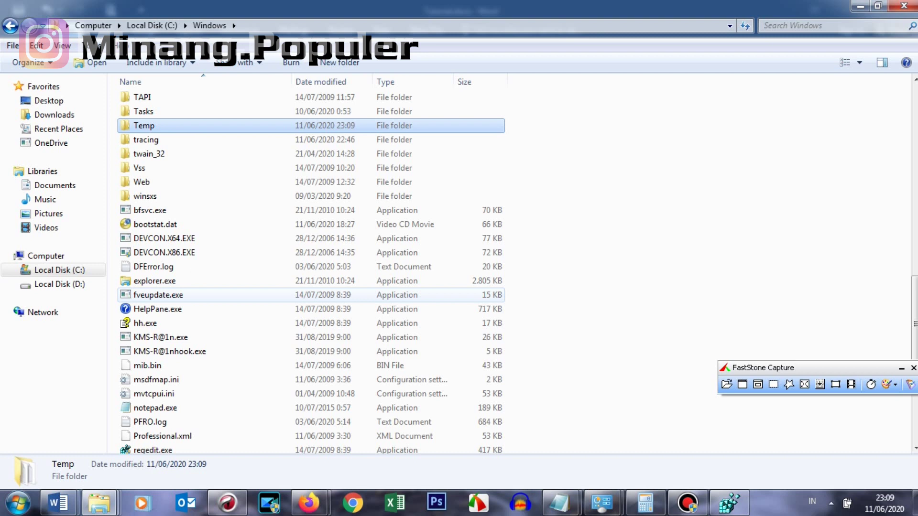
pyautogui.press('Return')
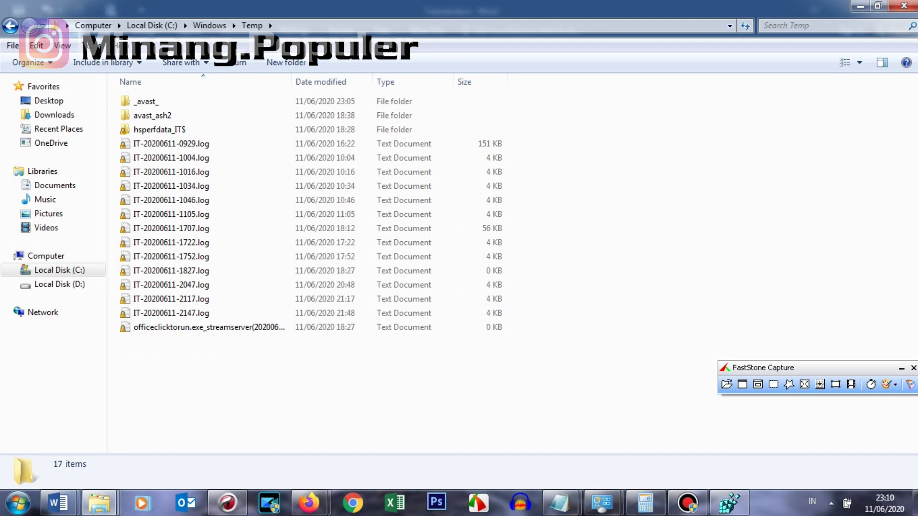
# Permanently delete all contents of the Temp folder, skipping files in use and granting administrator permission for all protected items.
pyautogui.moveTo(537, 374); pyautogui.dragTo(188, 90)
pyautogui.click(540, 361)
pyautogui.hotkey('ctrl', 'a')
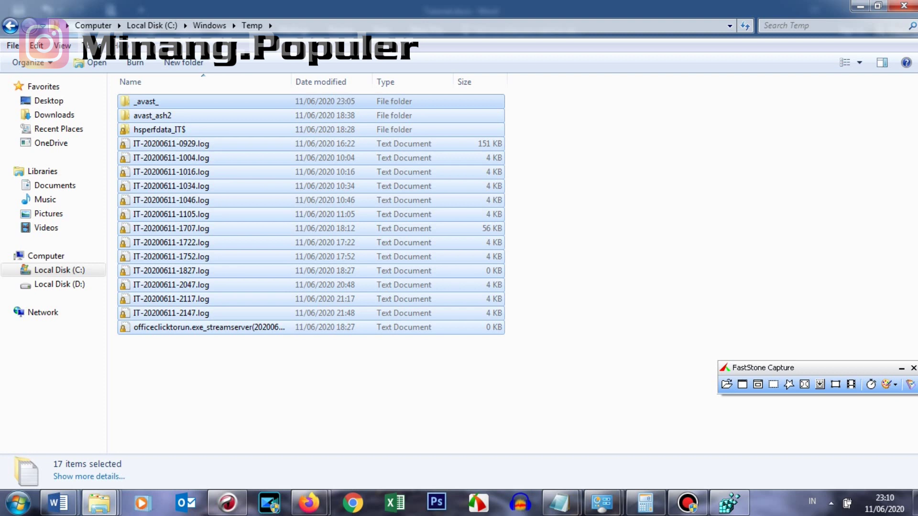
pyautogui.hotkey('shift', 'Delete')
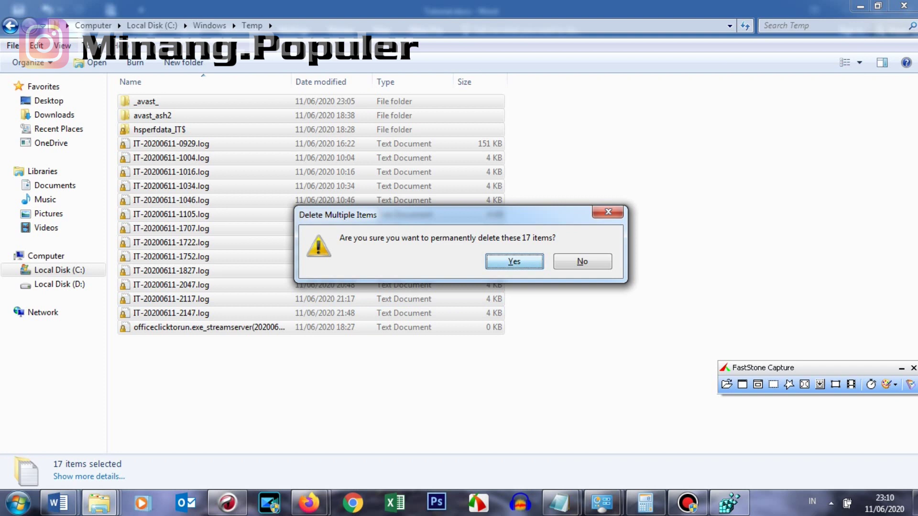
pyautogui.press('Return')
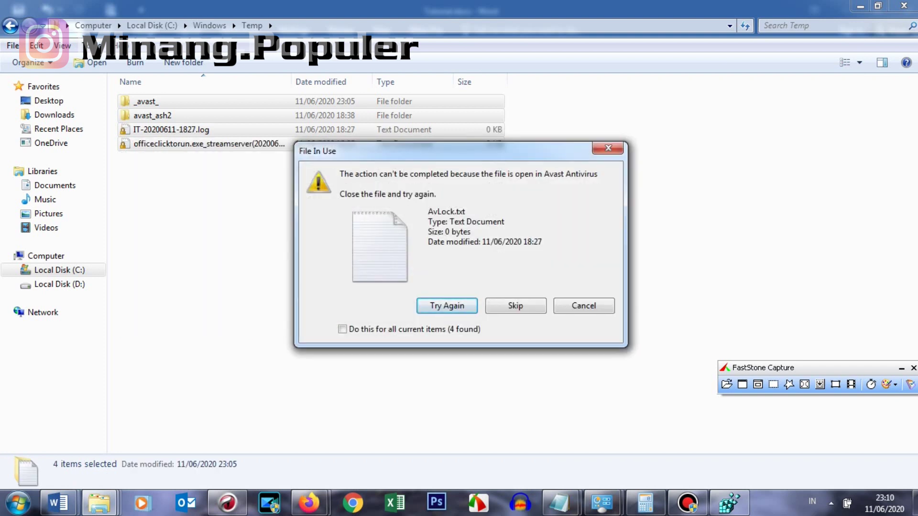
pyautogui.click(515, 306)
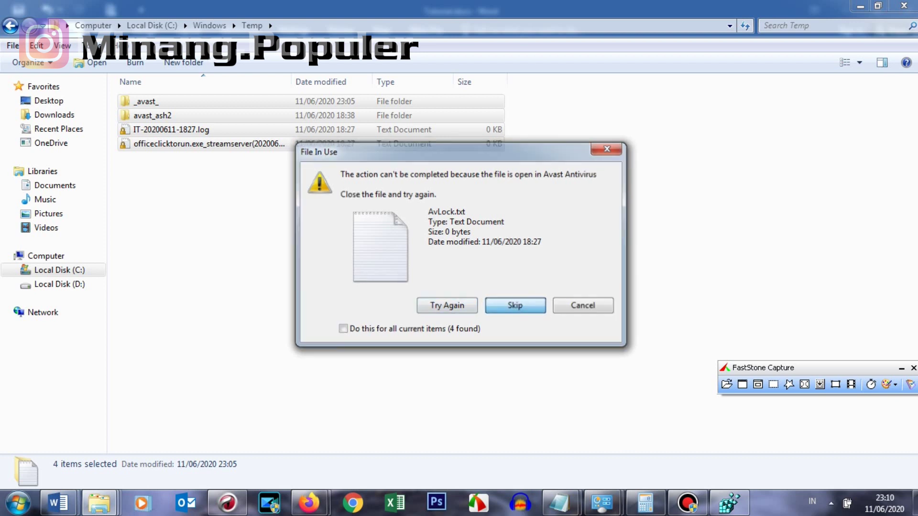
pyautogui.click(516, 305)
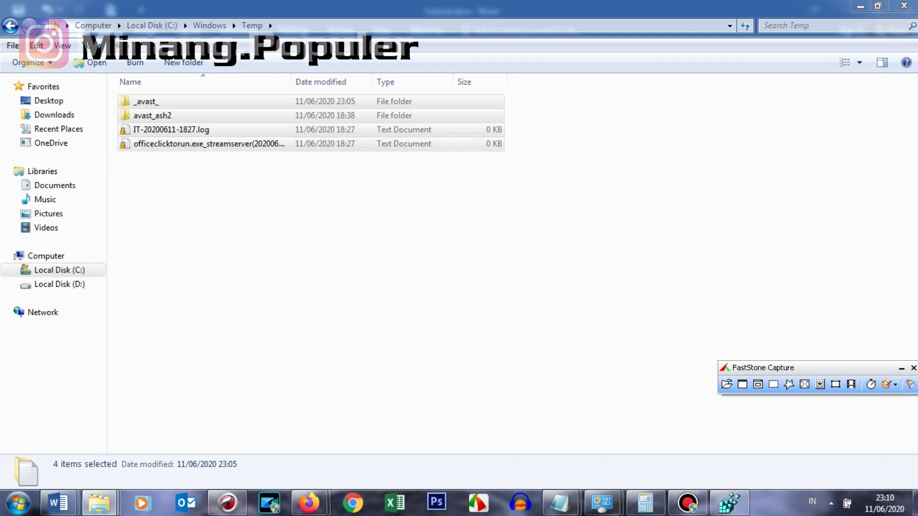
pyautogui.click(516, 305)
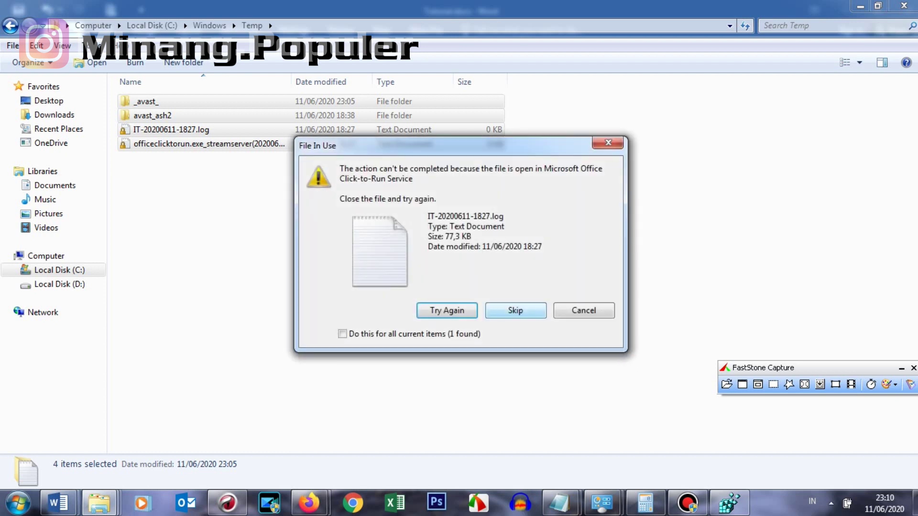
pyautogui.click(516, 310)
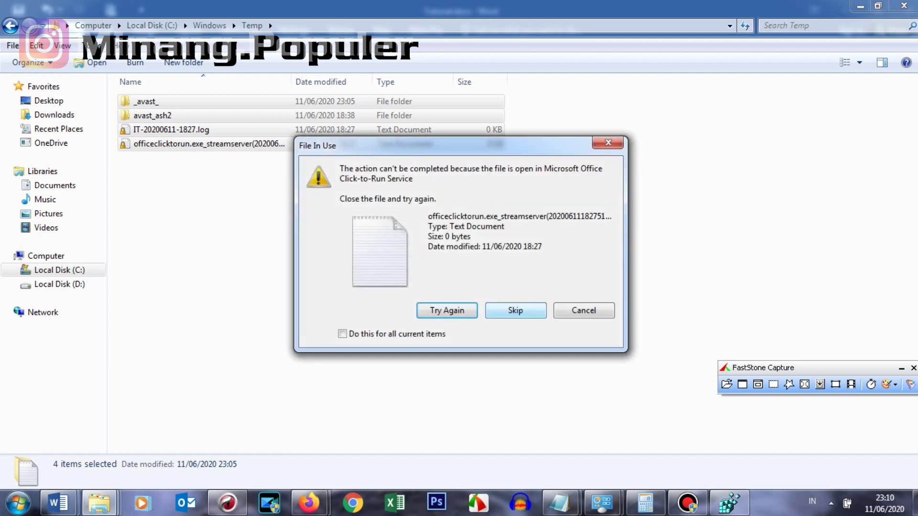
pyautogui.click(516, 311)
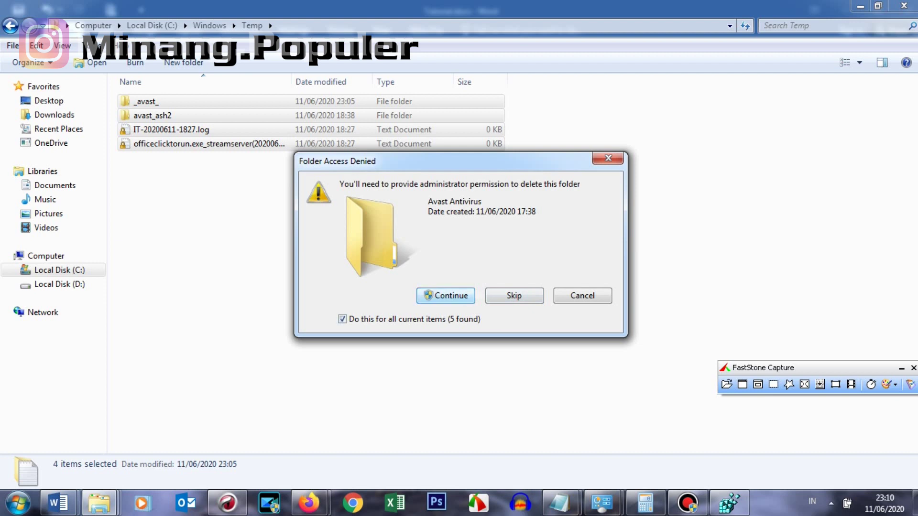
pyautogui.press('Return')
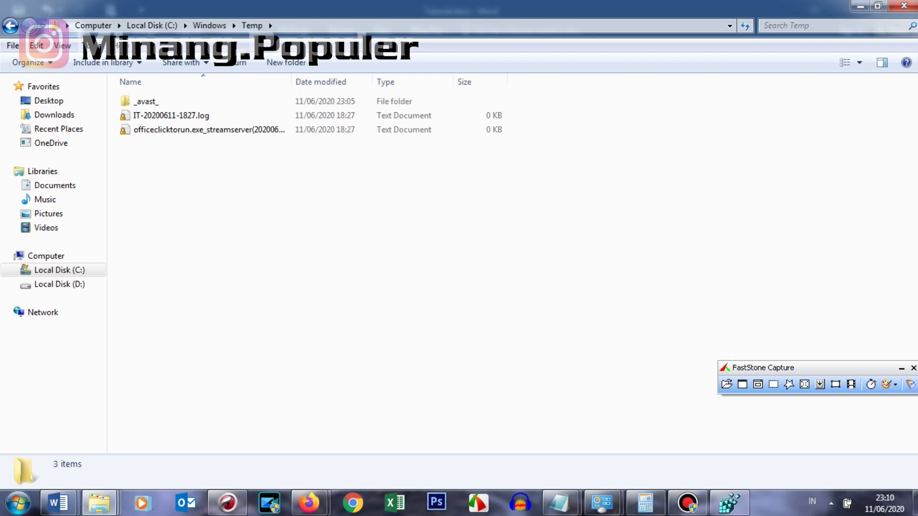
# Try to permanently delete all remaining items in the Windows\Temp folder, skipping every file that is in use.
pyautogui.hotkey('ctrl', 'a')
pyautogui.hotkey('shift', 'Delete')
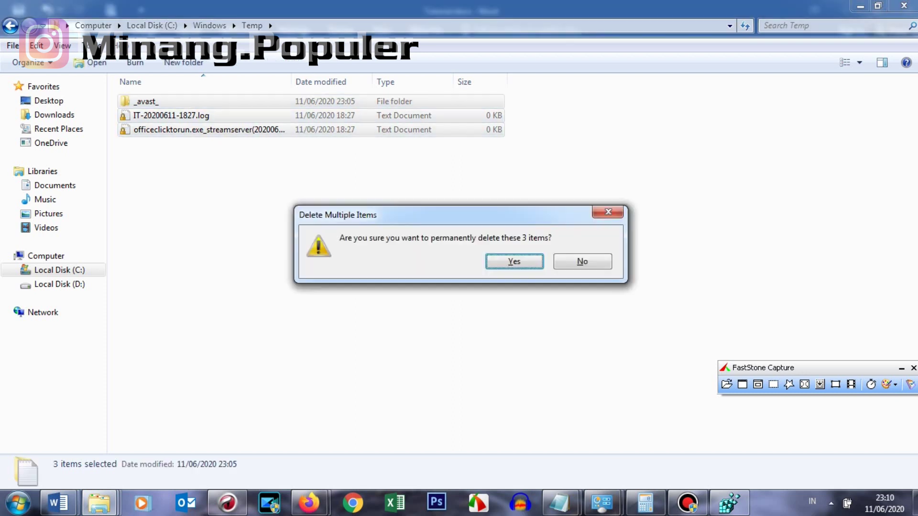
pyautogui.press('Return')
pyautogui.click(515, 306)
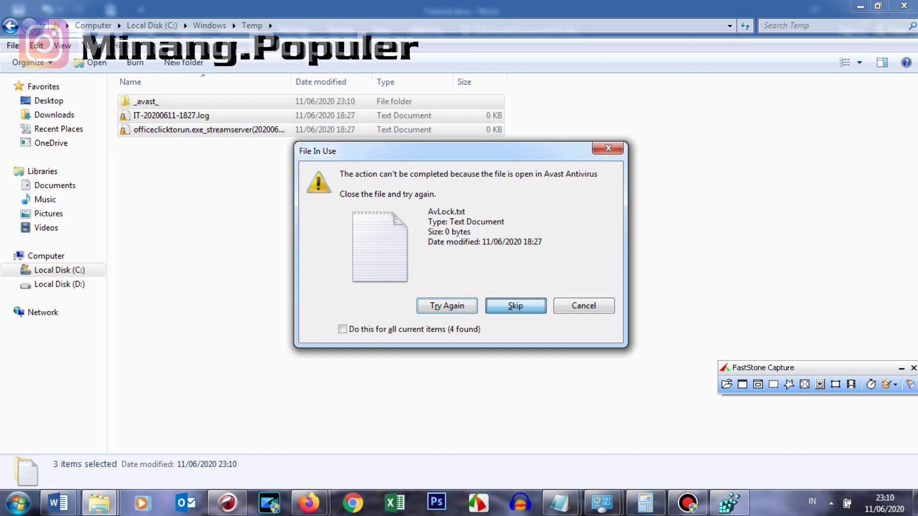
pyautogui.click(516, 306)
pyautogui.click(516, 306)
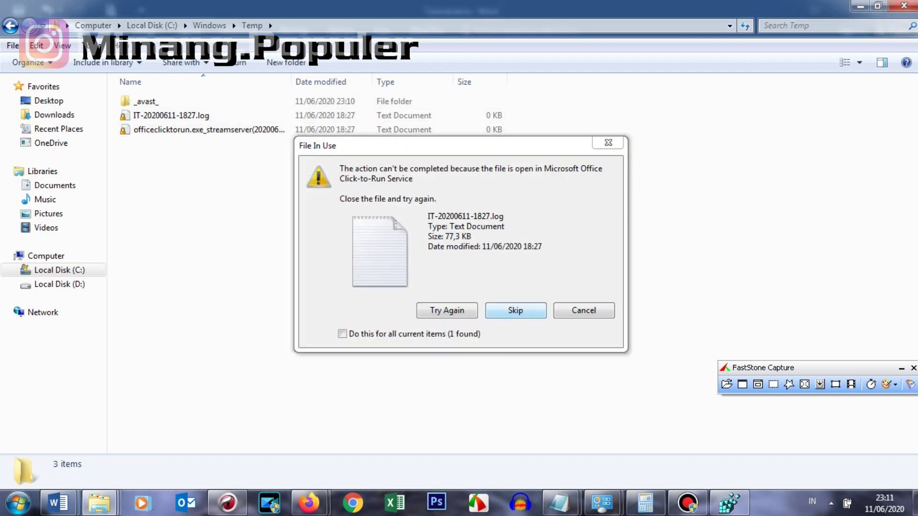
pyautogui.click(515, 310)
pyautogui.click(516, 310)
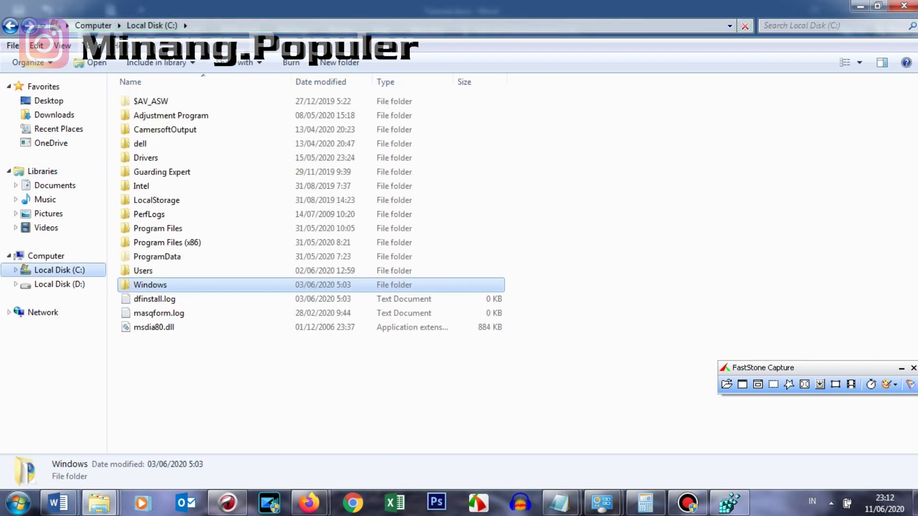
# Open the Temp folder inside the Windows folder on Local Disk (C:).
pyautogui.doubleClick(150, 285)
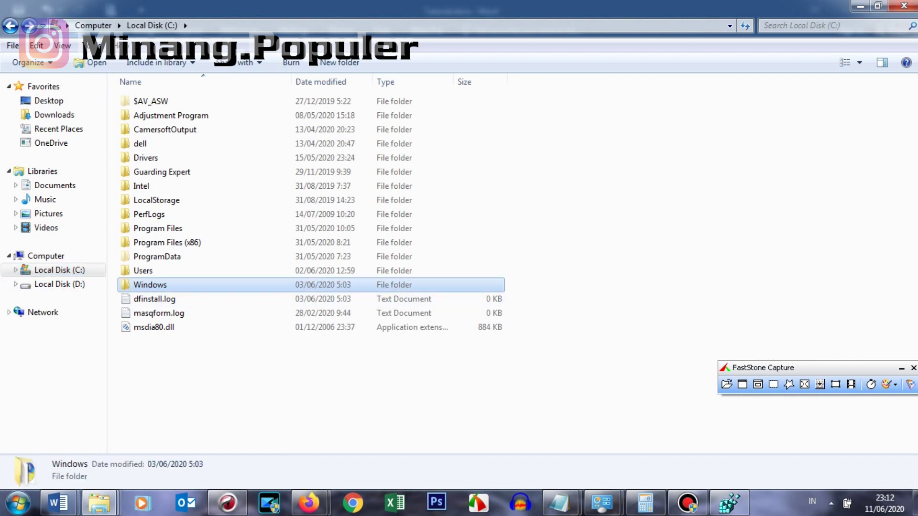
pyautogui.click(151, 285)
pyautogui.write('temp')
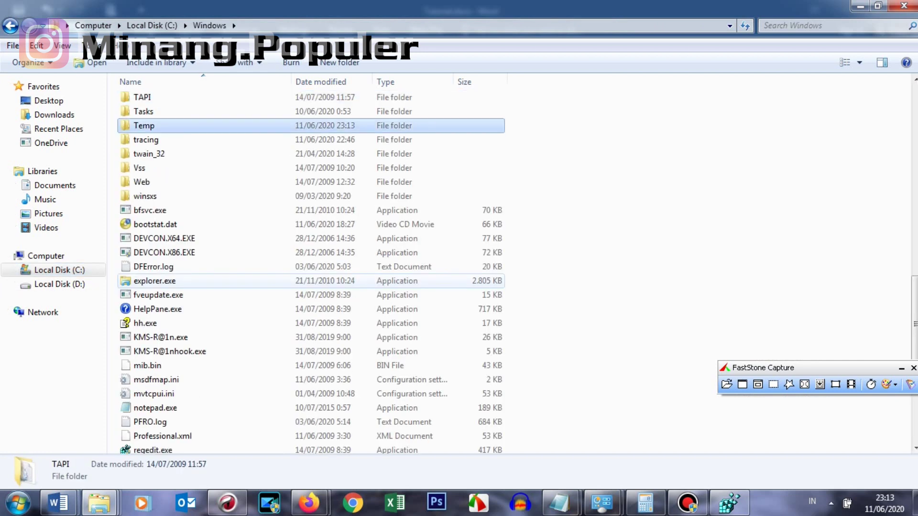
pyautogui.press('Return')
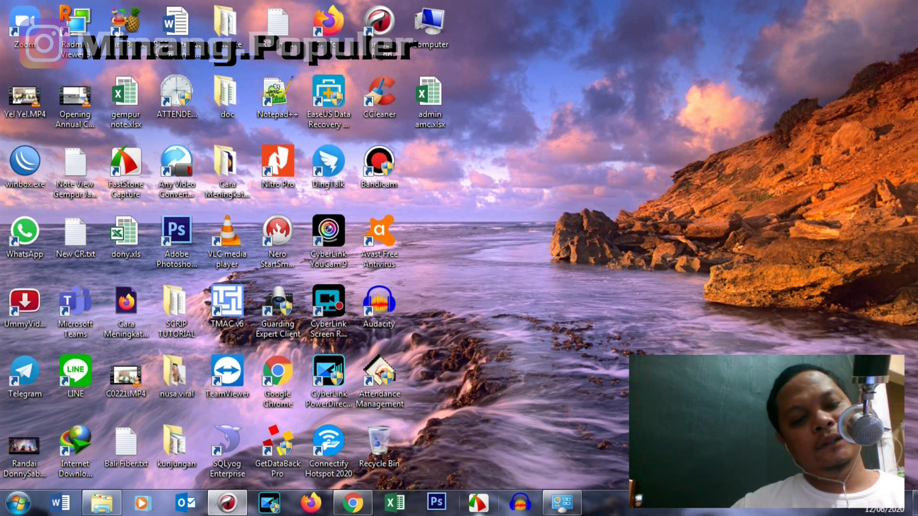
# Switch to the browser with the signed-in YouTube page, open its history (Histori) and look through the watched videos.
pyautogui.click(227, 503)
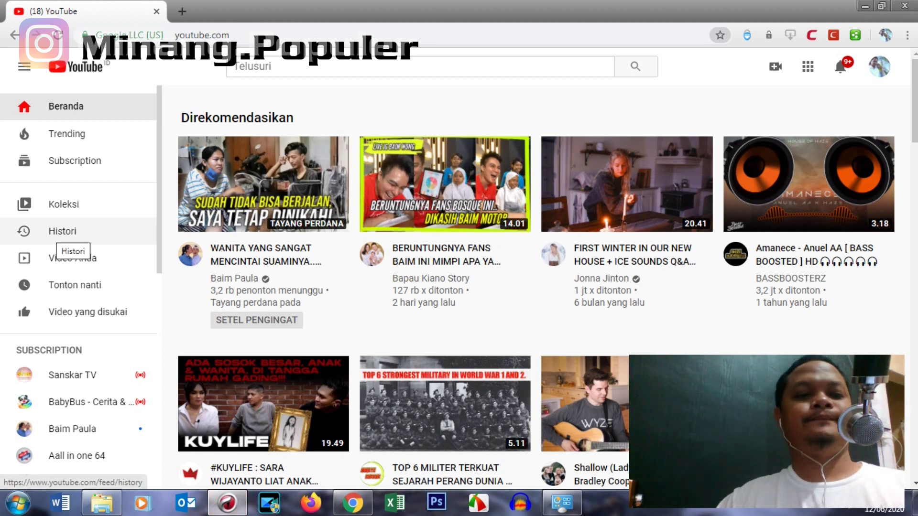
pyautogui.click(64, 235)
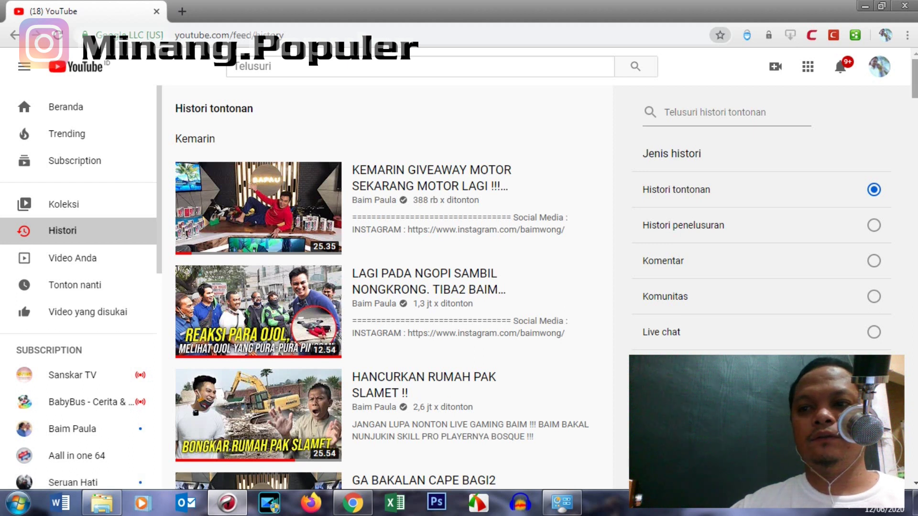
pyautogui.scroll(-5, 388, 287)
pyautogui.scroll(-20, 387, 287)
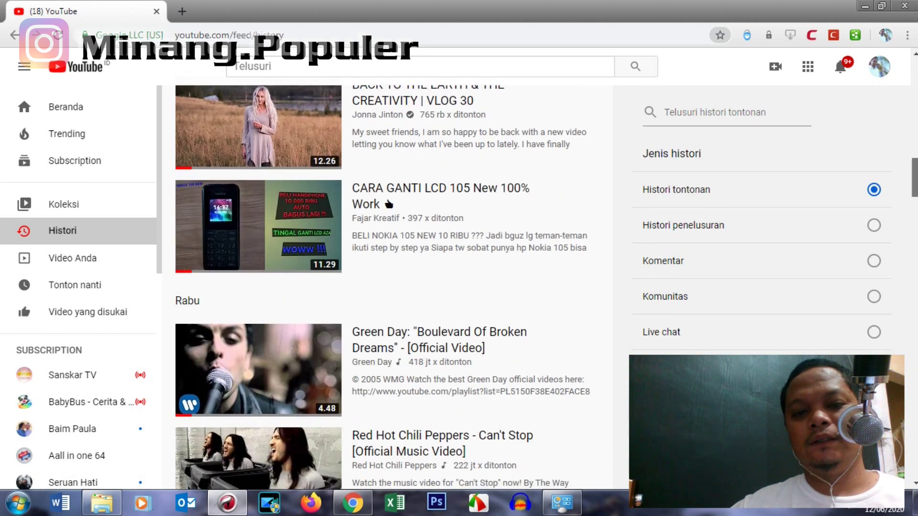
pyautogui.scroll(20, 387, 287)
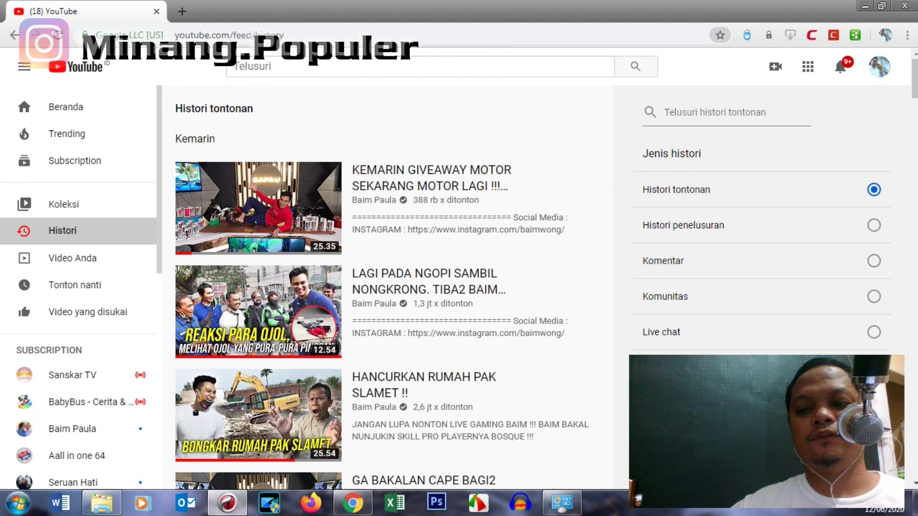
# Delete the account's entire YouTube watch history and return to the YouTube home page.
pyautogui.click(712, 373)
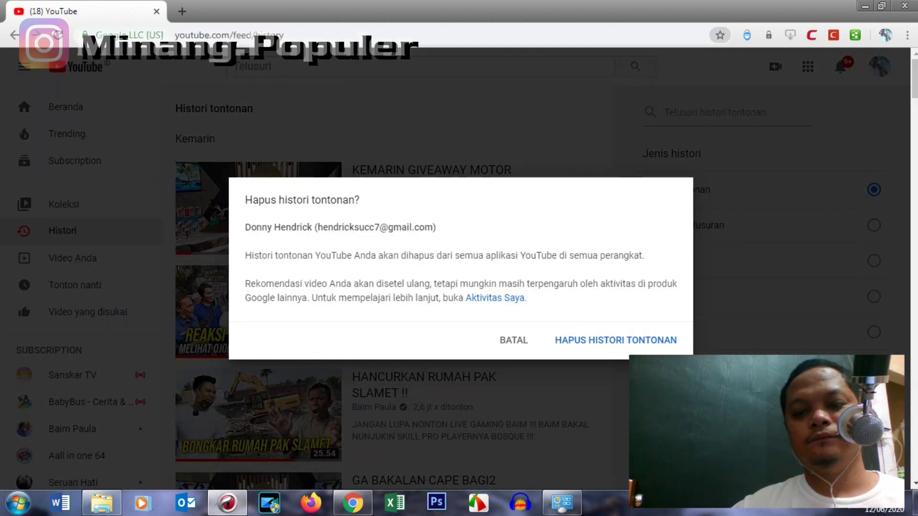
pyautogui.click(616, 340)
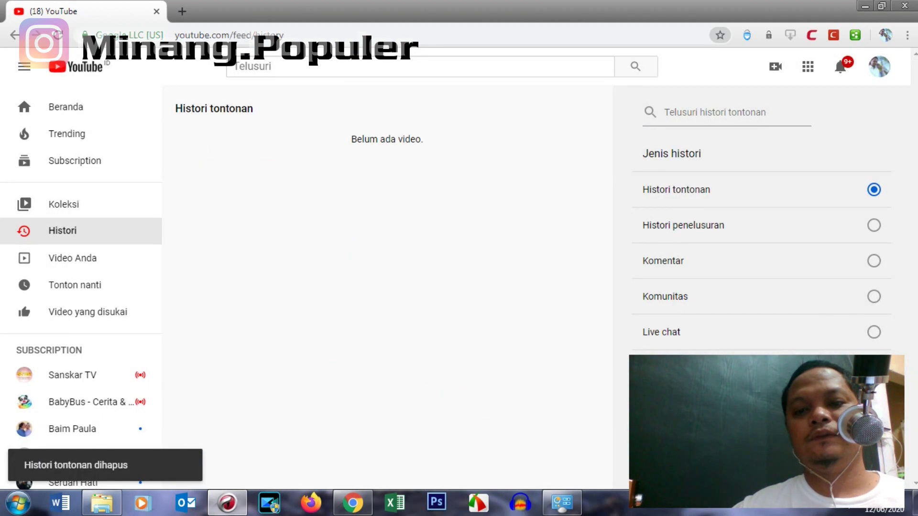
pyautogui.click(77, 67)
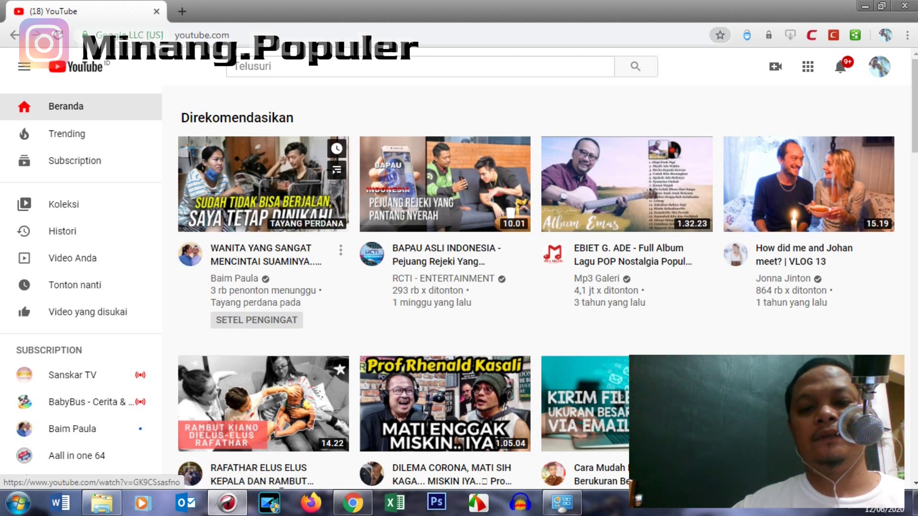
# Switch to Google Chrome, open its browsing history page and bring up the Clear browsing data dialog.
pyautogui.click(352, 503)
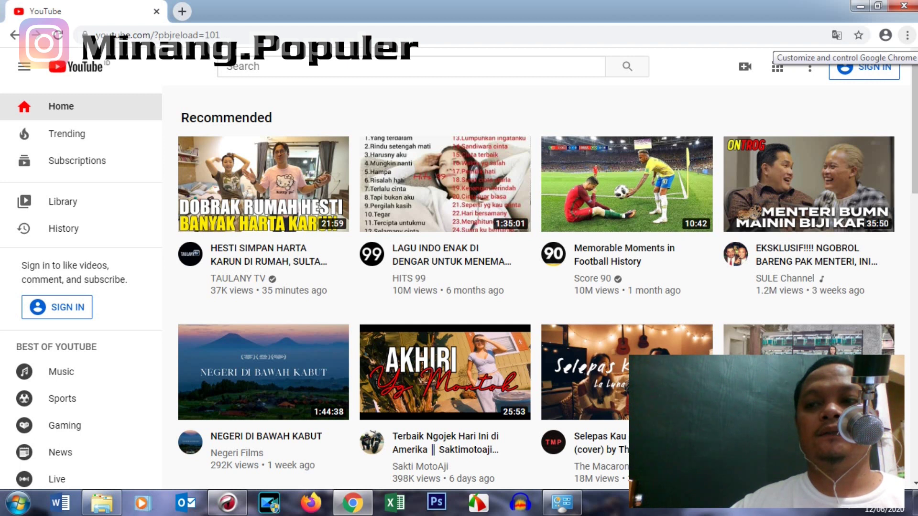
pyautogui.click(907, 35)
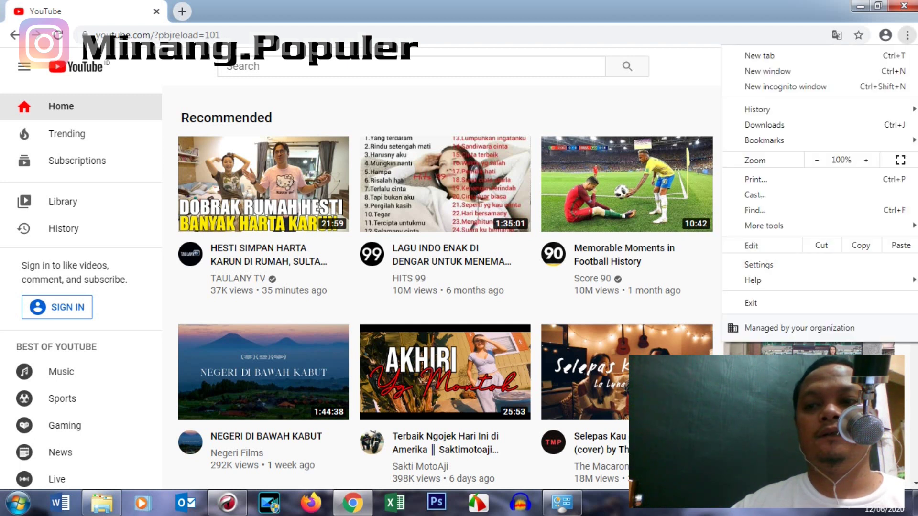
pyautogui.moveTo(757, 109)
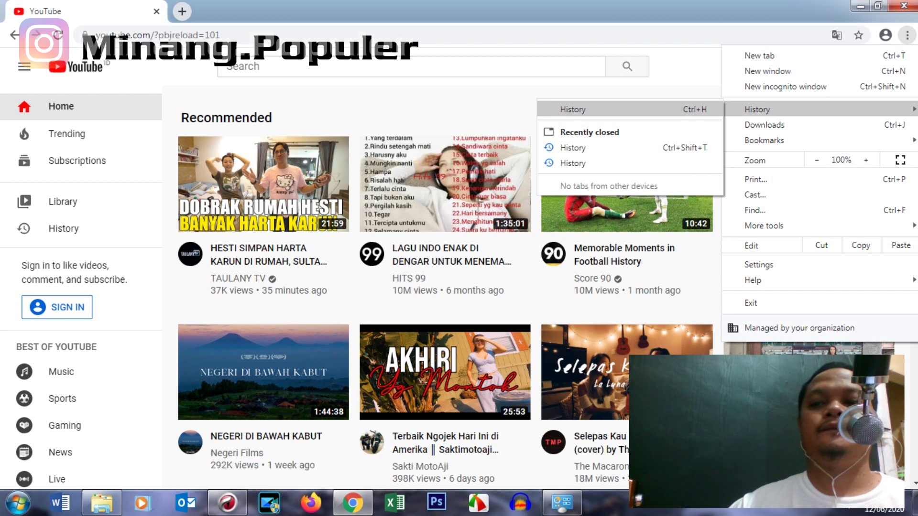
pyautogui.click(573, 109)
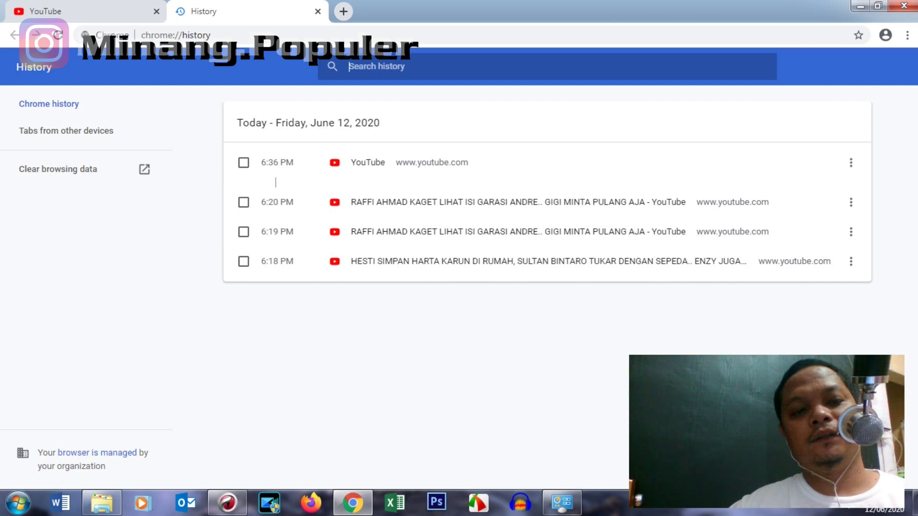
pyautogui.click(58, 169)
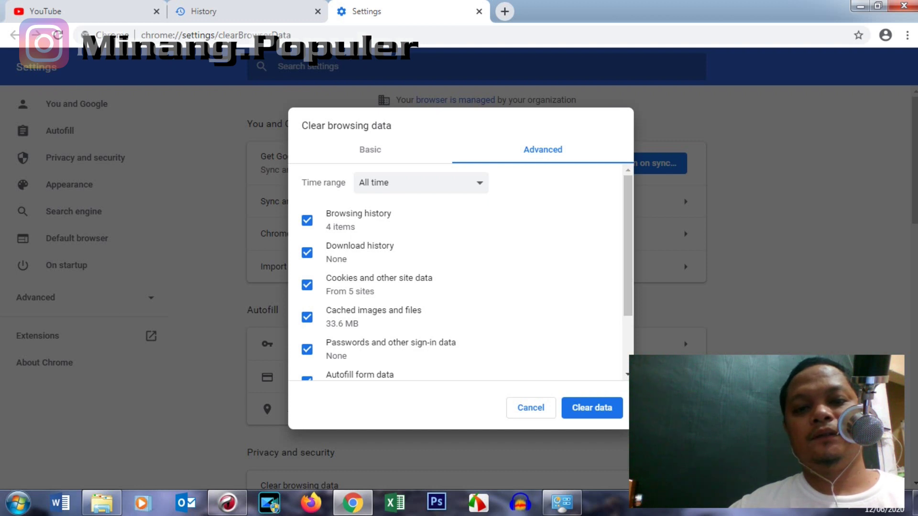
# Clear all advanced browsing data categories, including cookies, cache, passwords and hosted app data, for the All time range, and close Chrome.
pyautogui.click(370, 150)
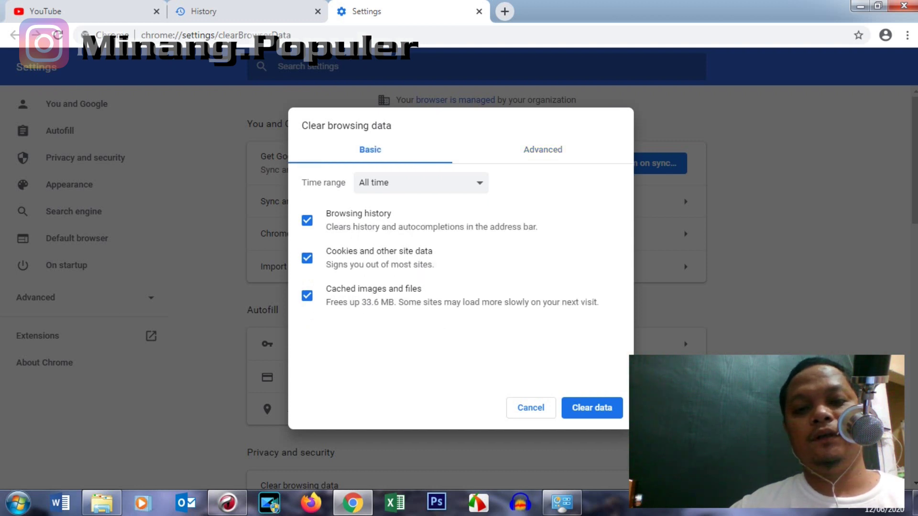
pyautogui.click(421, 183)
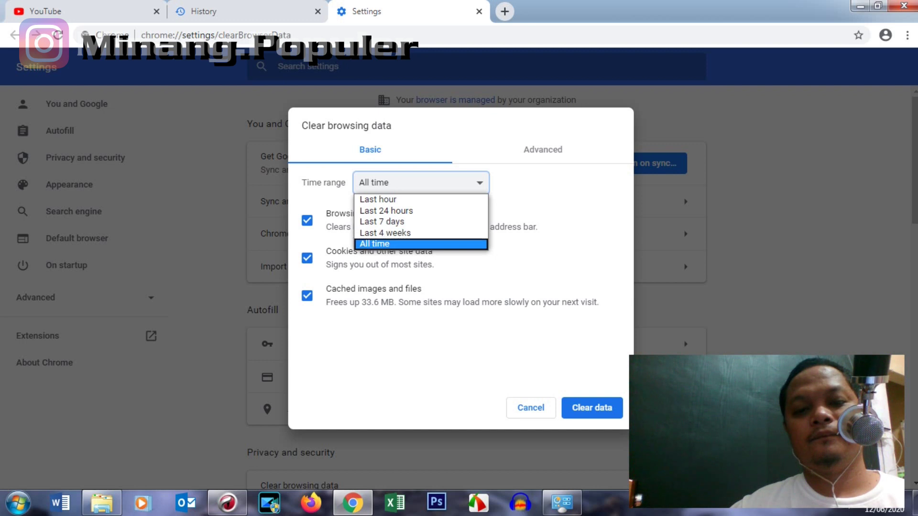
pyautogui.click(421, 244)
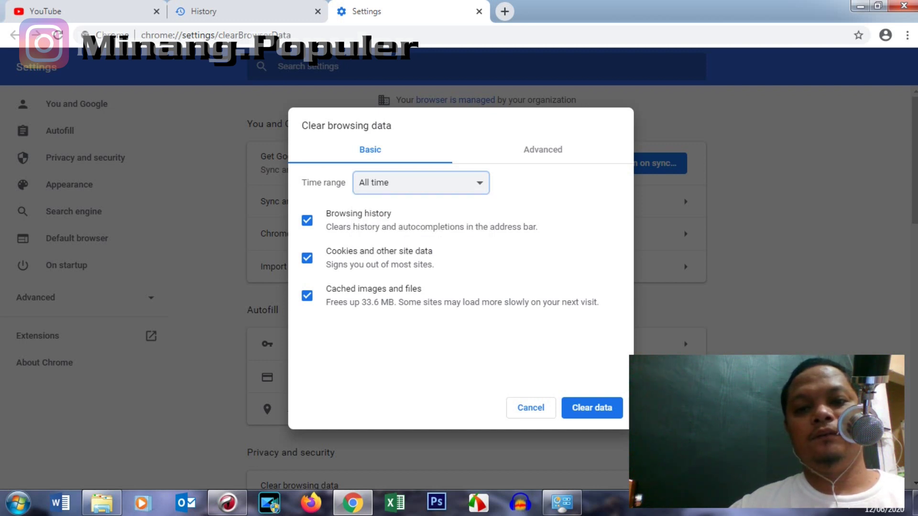
pyautogui.click(543, 149)
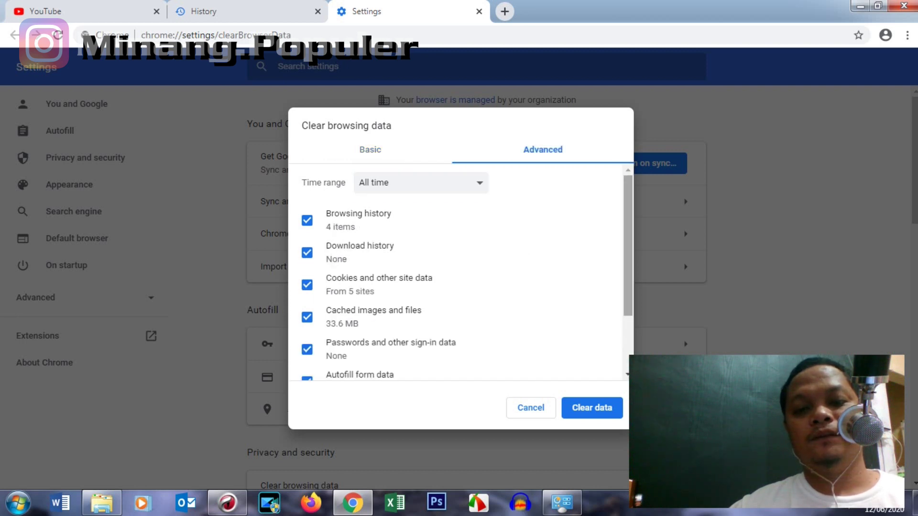
pyautogui.scroll(-2, 459, 272)
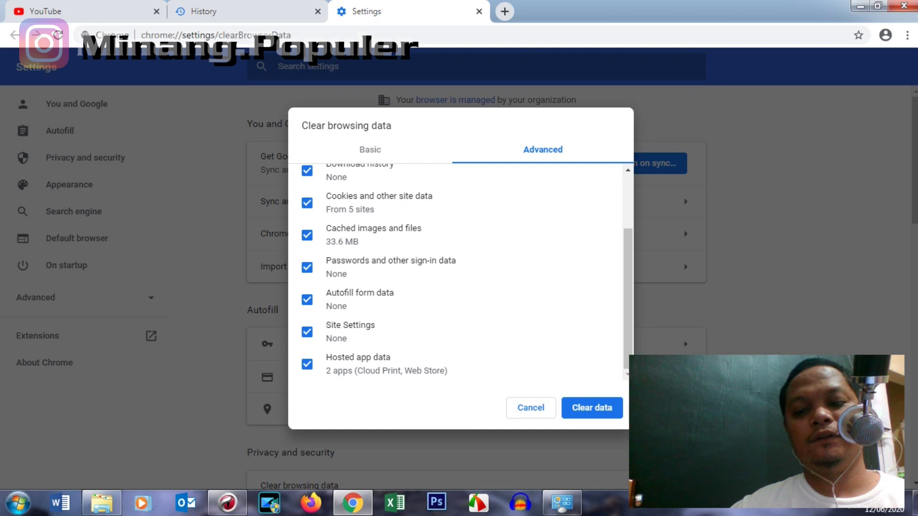
pyautogui.click(592, 408)
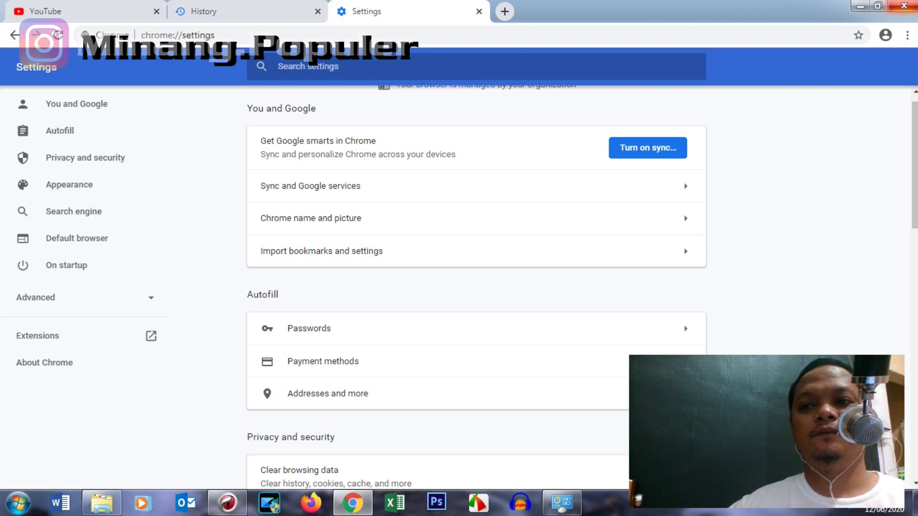
pyautogui.click(904, 6)
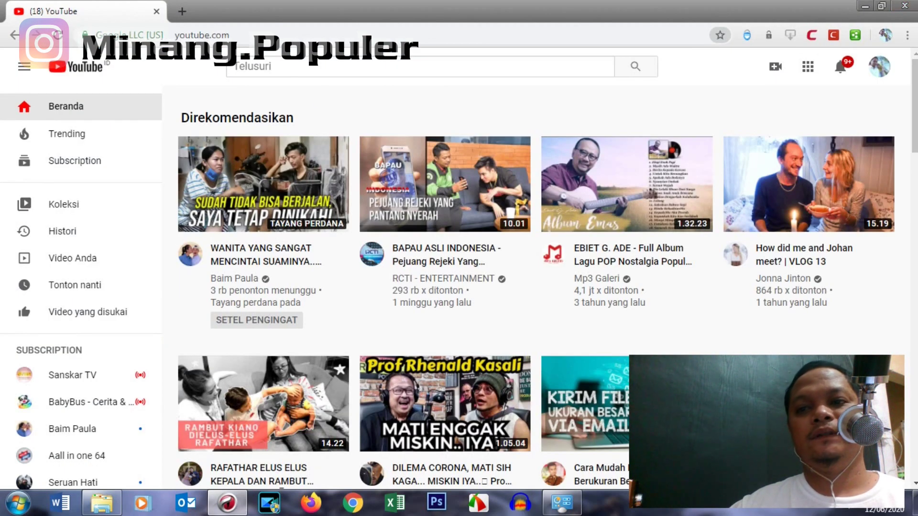